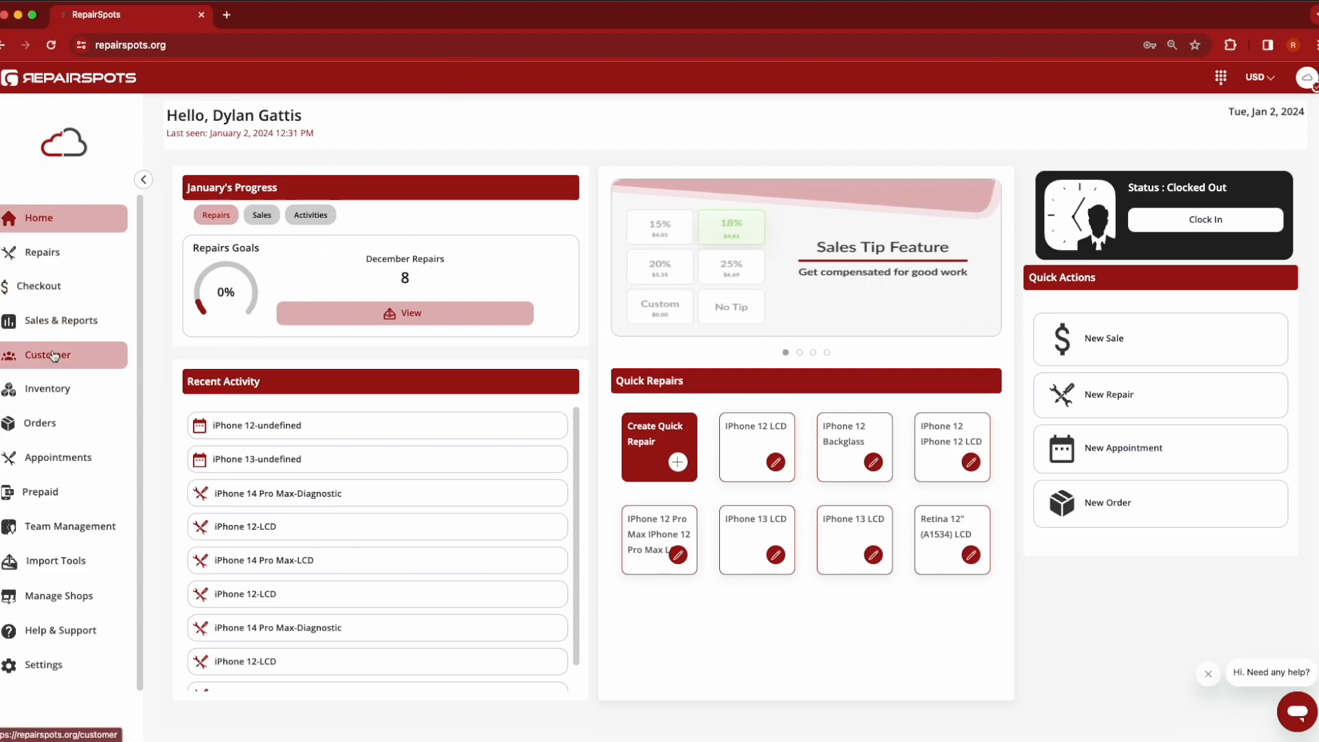
Open the inventory list and view the product filter options before closing them
{"action": "left_click", "coordinate": [78, 397]}
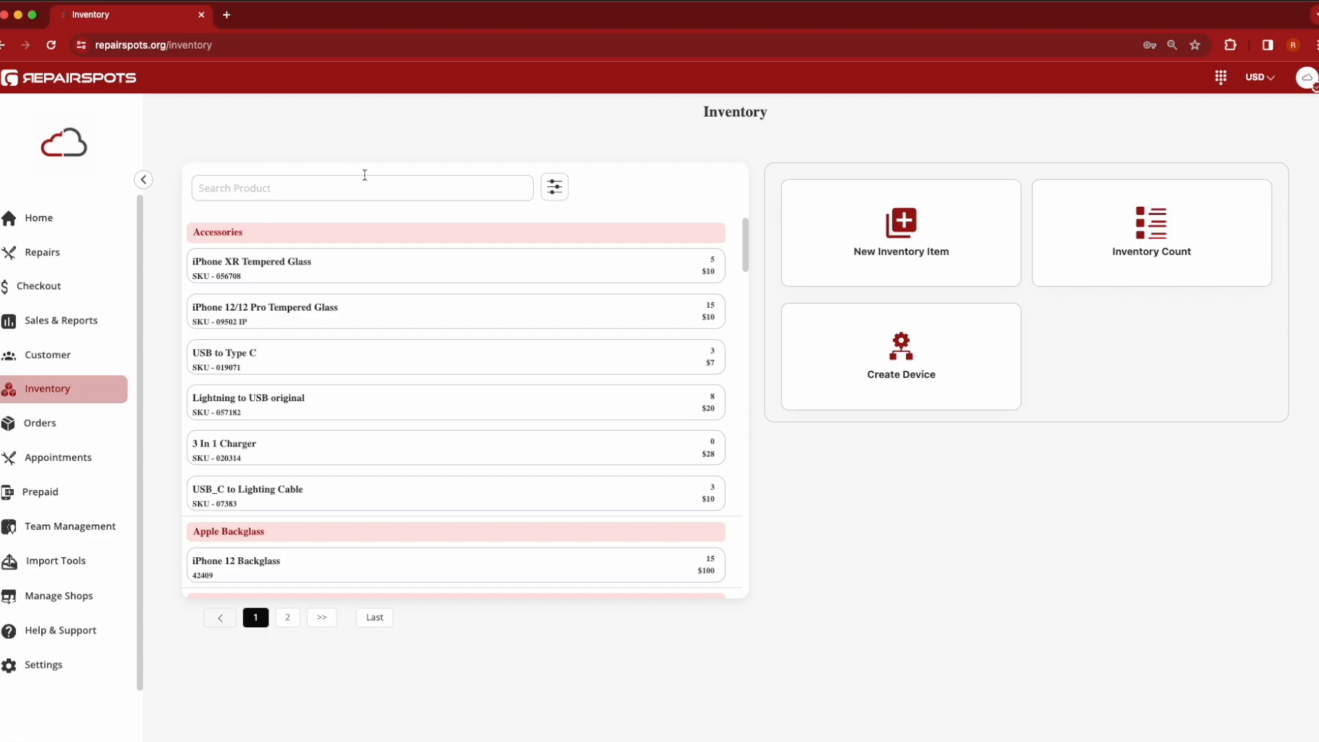
{"action": "left_click", "coordinate": [556, 187]}
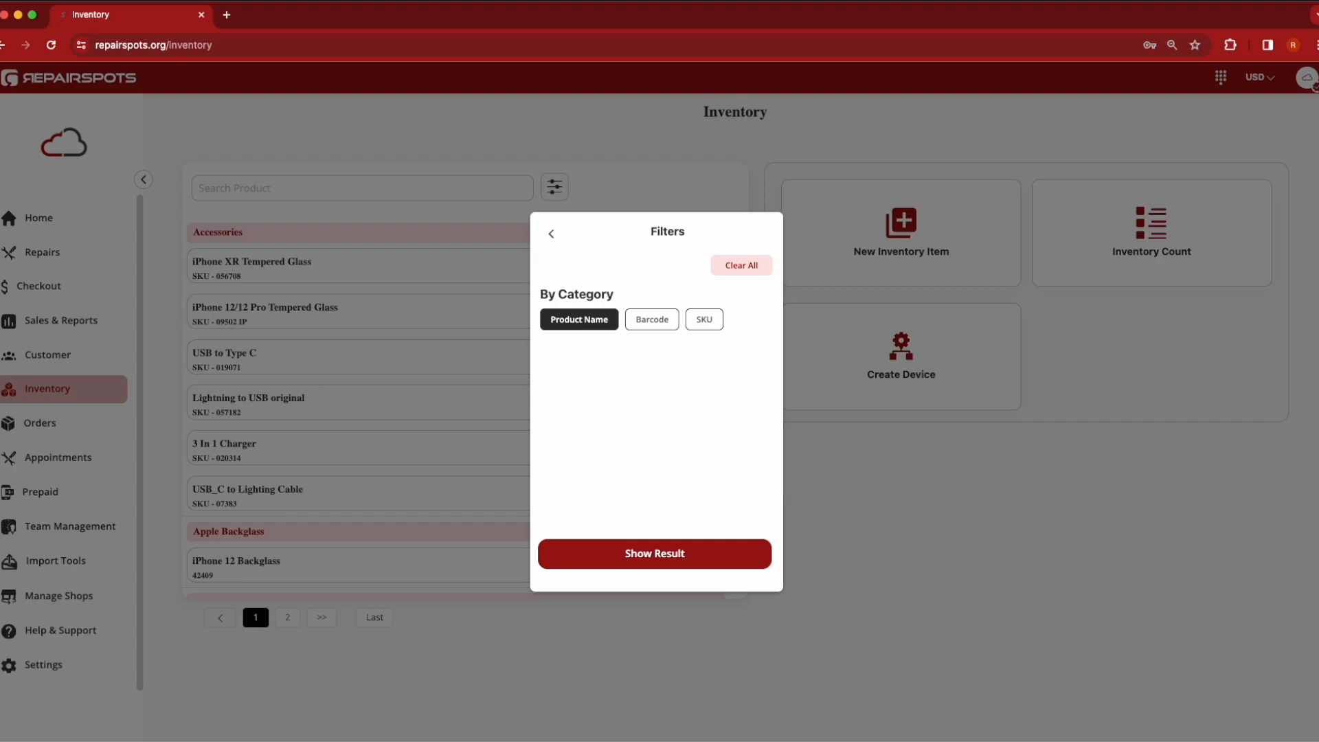
{"action": "left_click", "coordinate": [553, 236]}
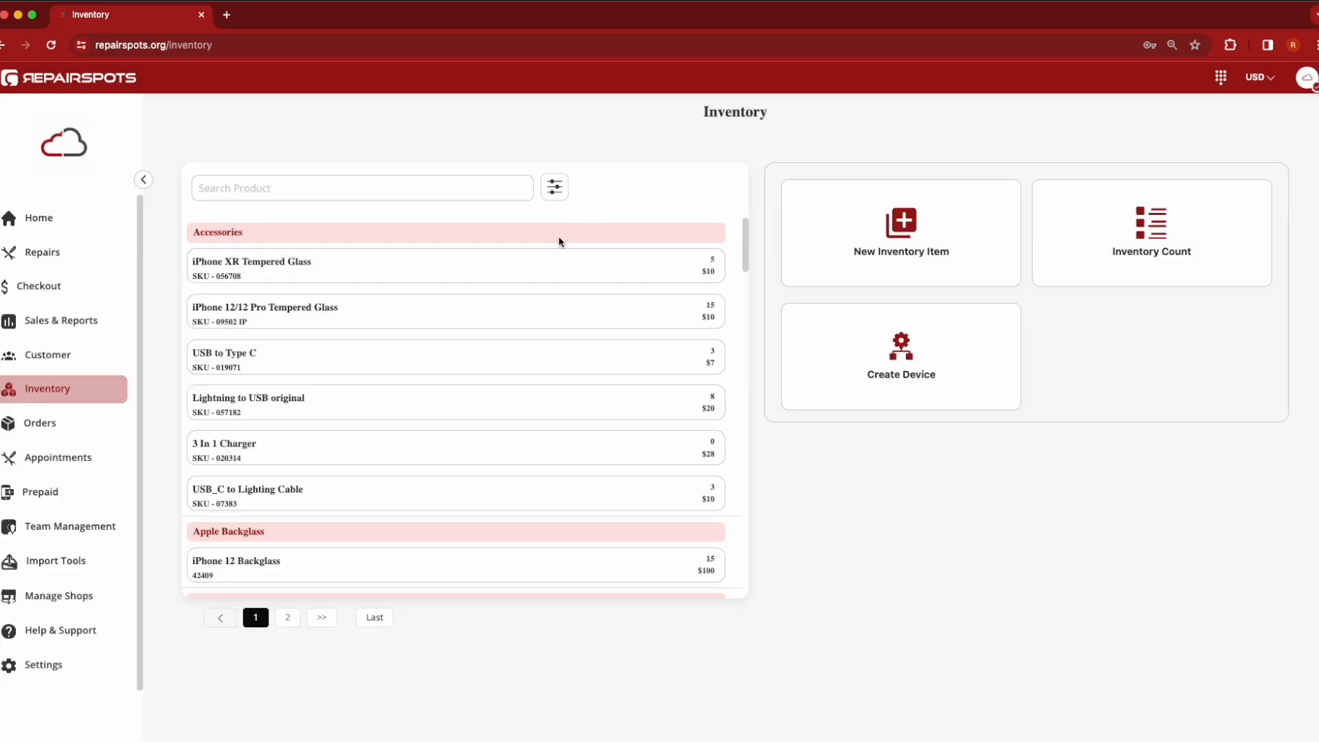
Open the iPhone XR Tempered Glass item, entering the employee PIN to gain access
{"action": "left_click", "coordinate": [318, 274]}
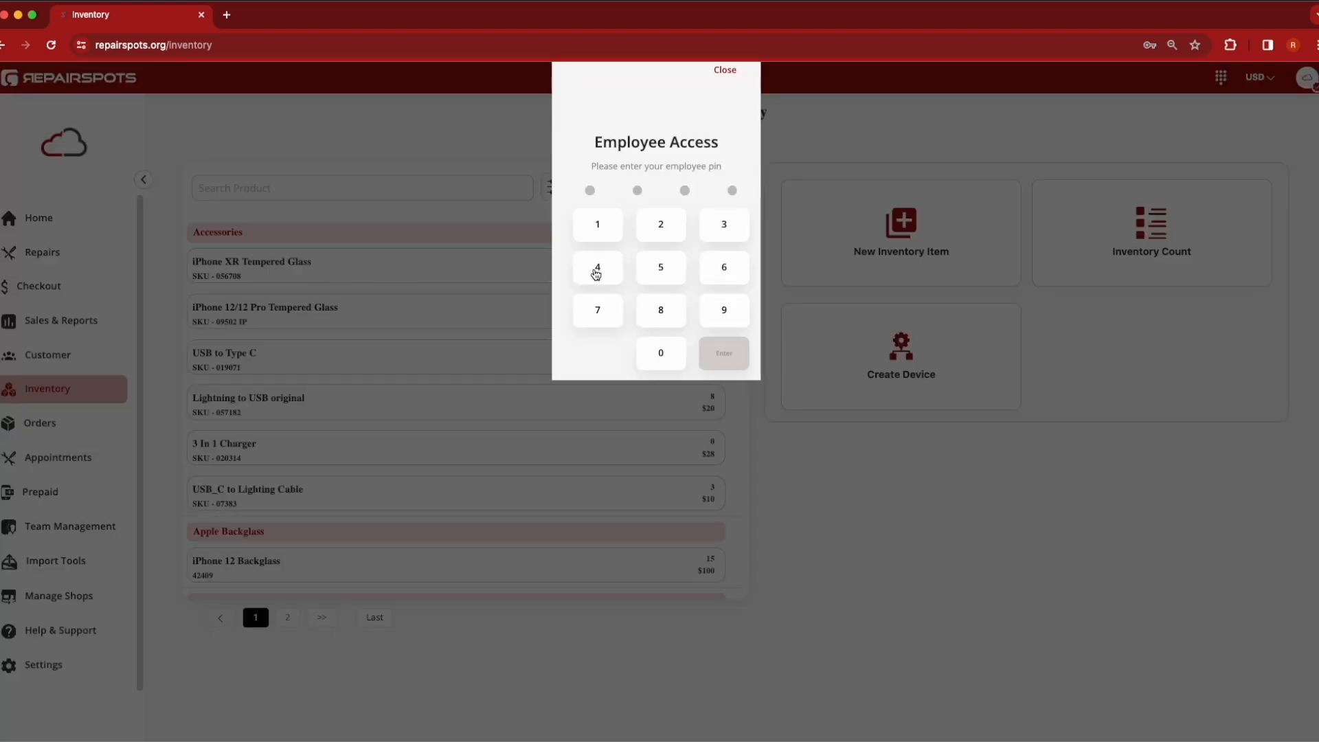
{"action": "type", "text": "1234"}
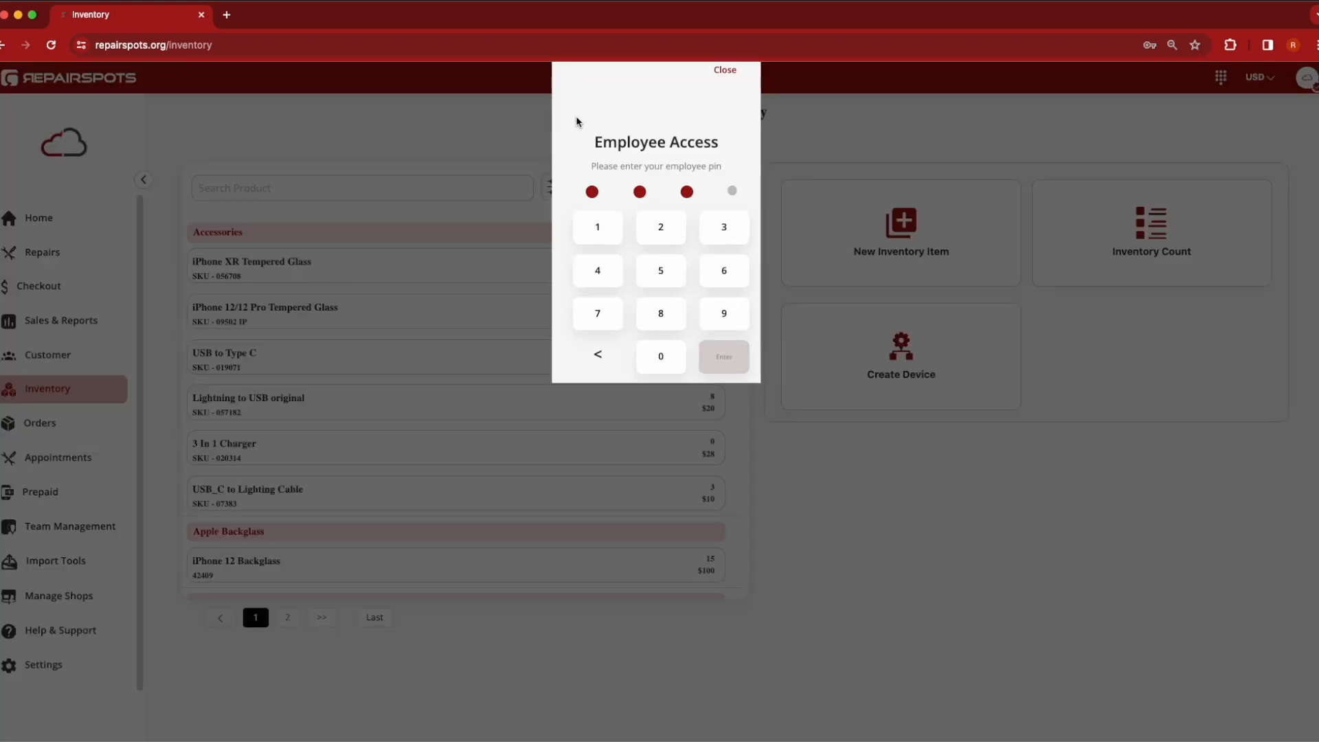
{"action": "key", "text": "Return"}
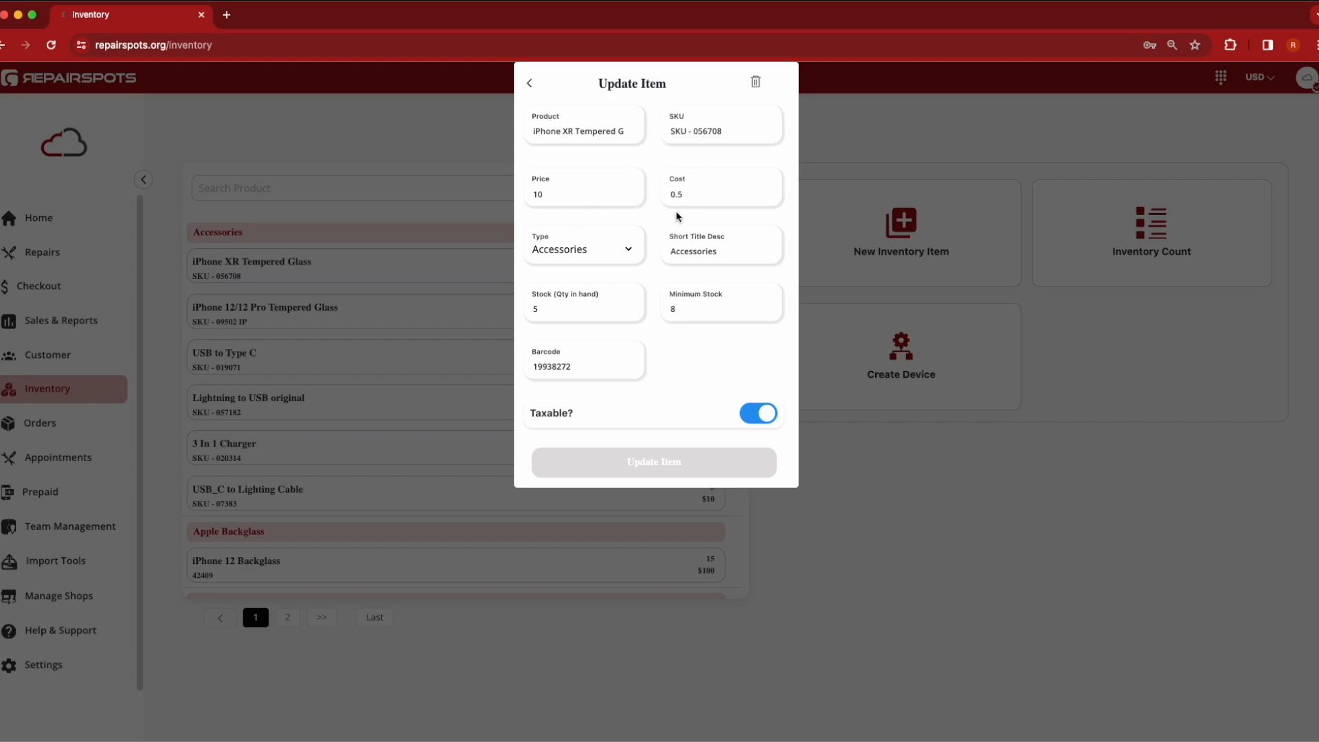
Review the item's type options and short title description, then close the Update Item form without saving
{"action": "left_click", "coordinate": [608, 249]}
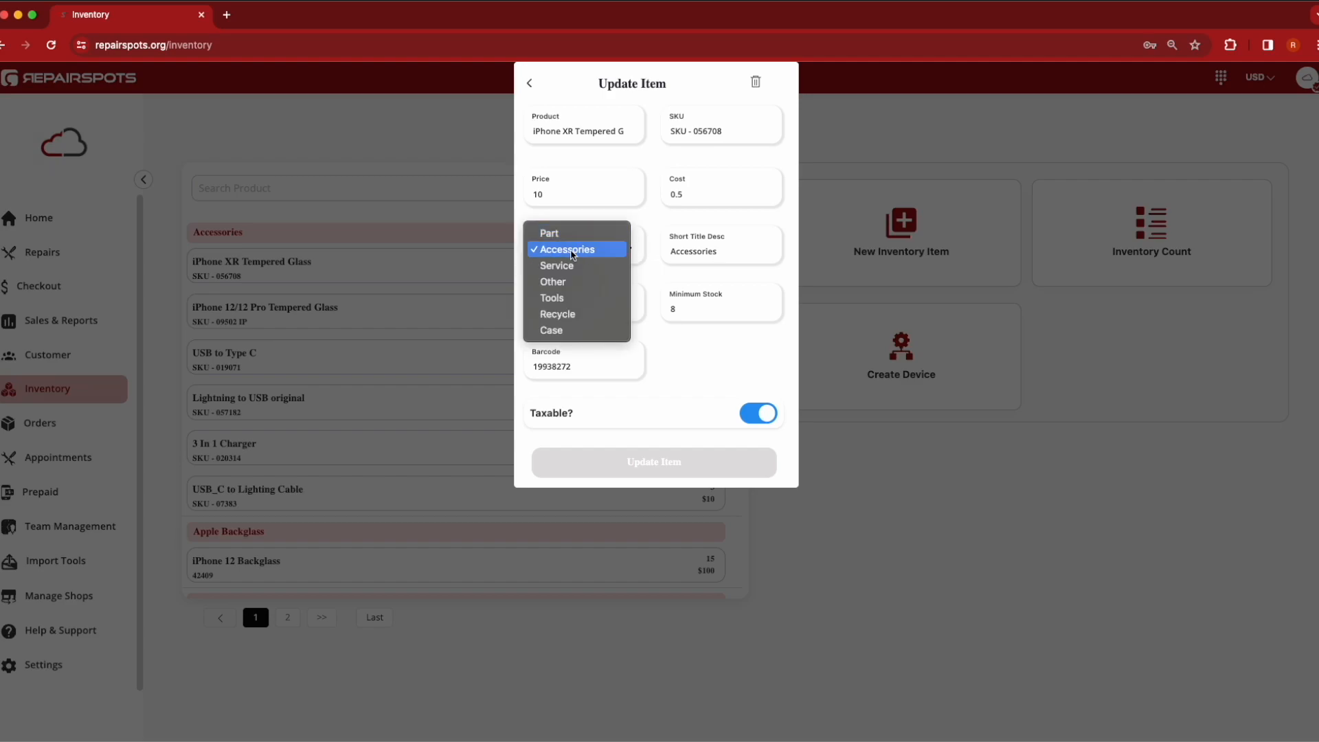
{"action": "left_click", "coordinate": [698, 344]}
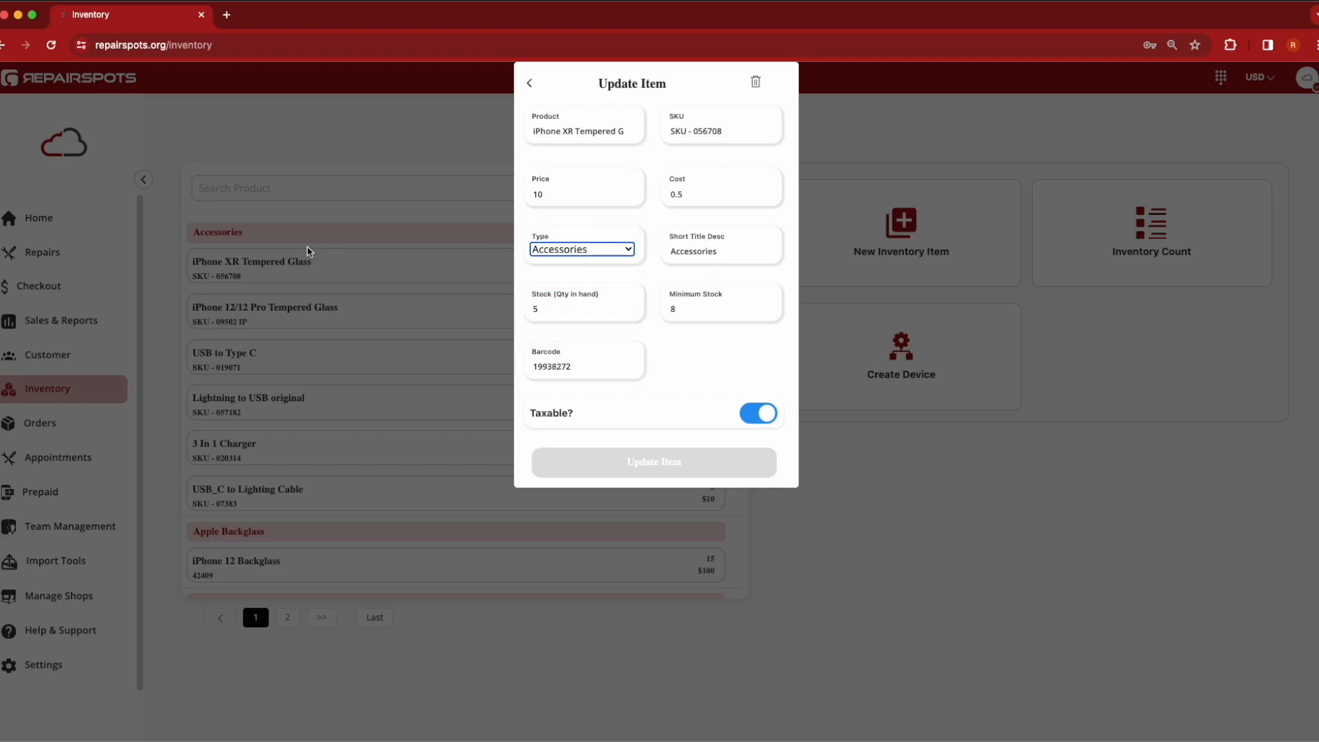
{"action": "left_click", "coordinate": [673, 250]}
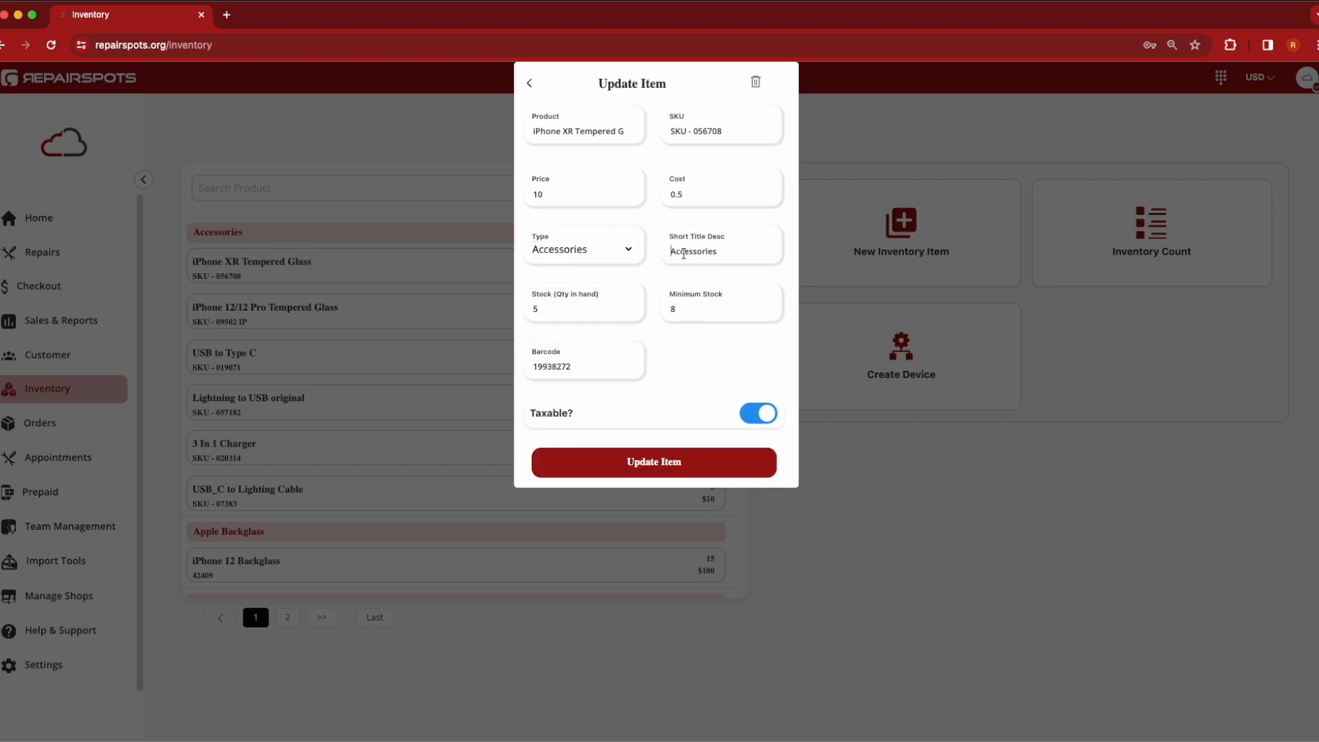
{"action": "left_click_drag", "start_coordinate": [672, 253], "coordinate": [713, 253]}
{"action": "left_click", "coordinate": [713, 253]}
{"action": "left_click", "coordinate": [692, 315]}
{"action": "scroll", "coordinate": [653, 373], "scroll_direction": "down", "scroll_amount": 1}
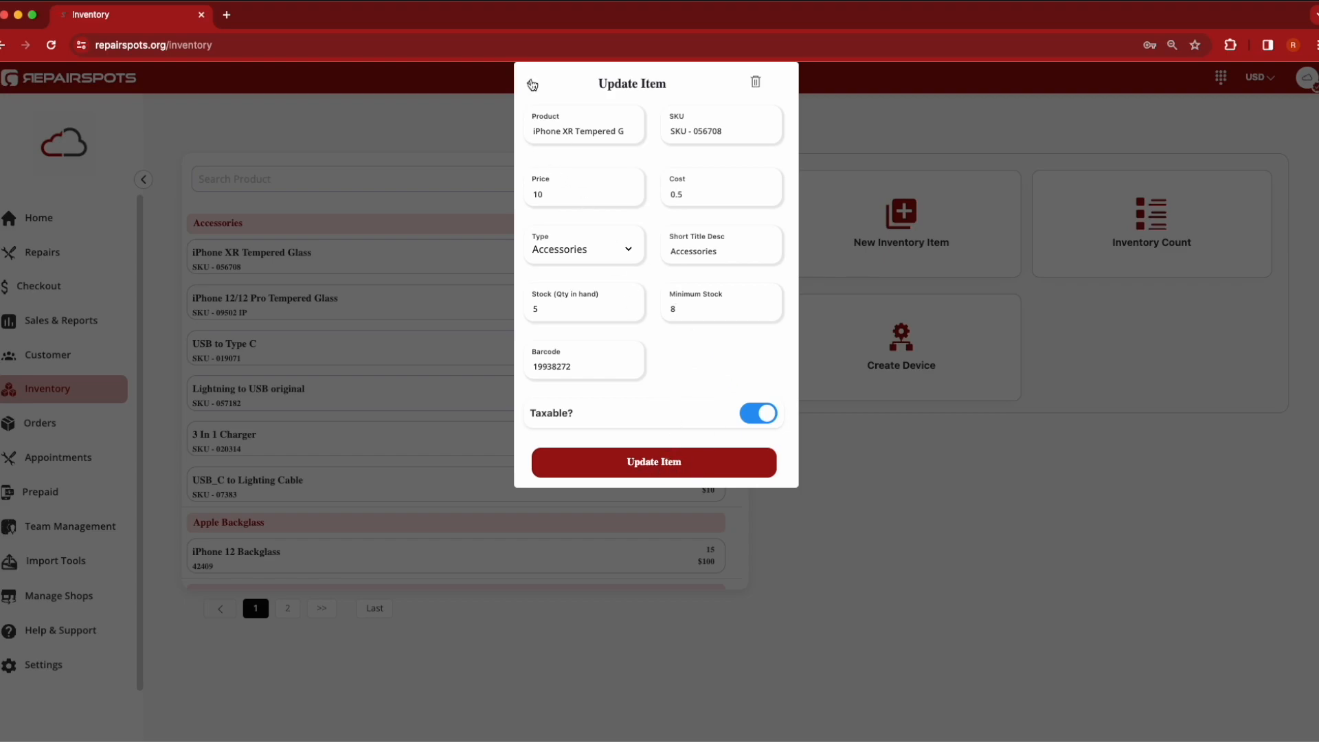
{"action": "left_click", "coordinate": [533, 85]}
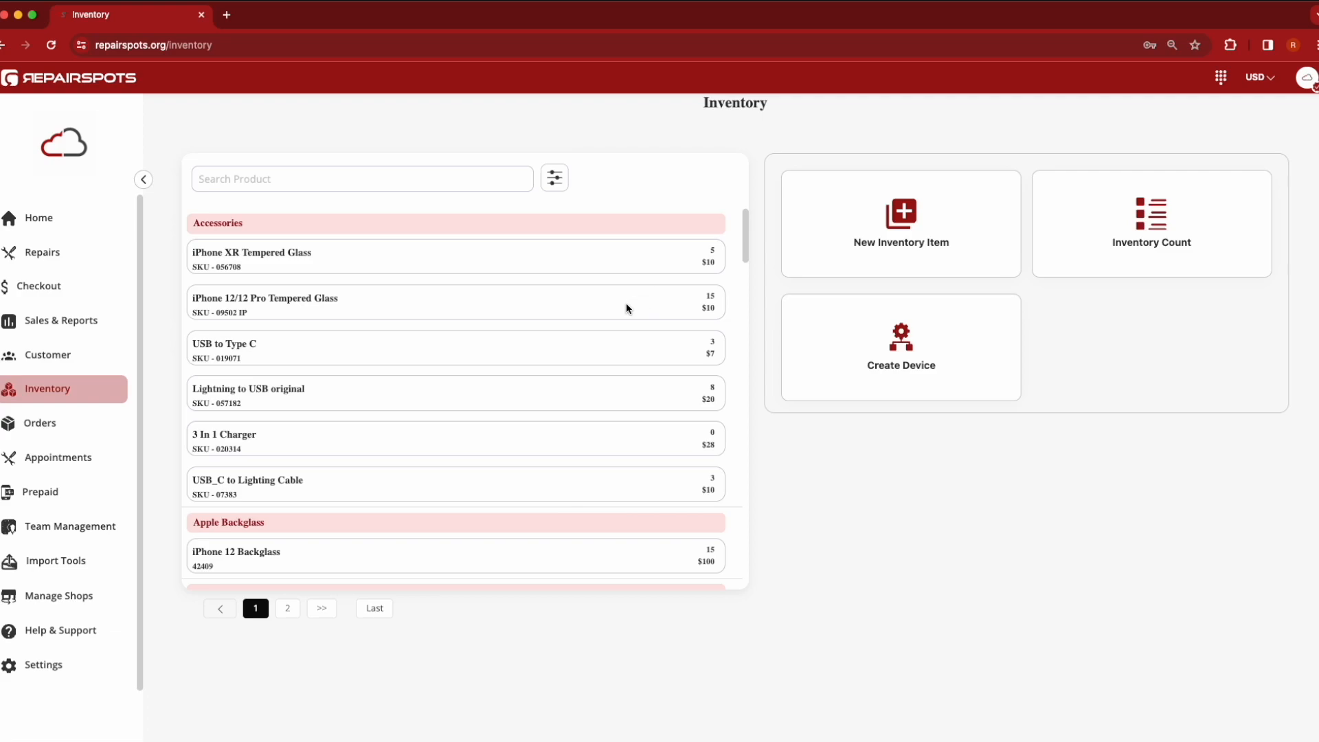
Browse the product list's categories and items
{"action": "scroll", "coordinate": [471, 489], "scroll_direction": "down", "scroll_amount": 5}
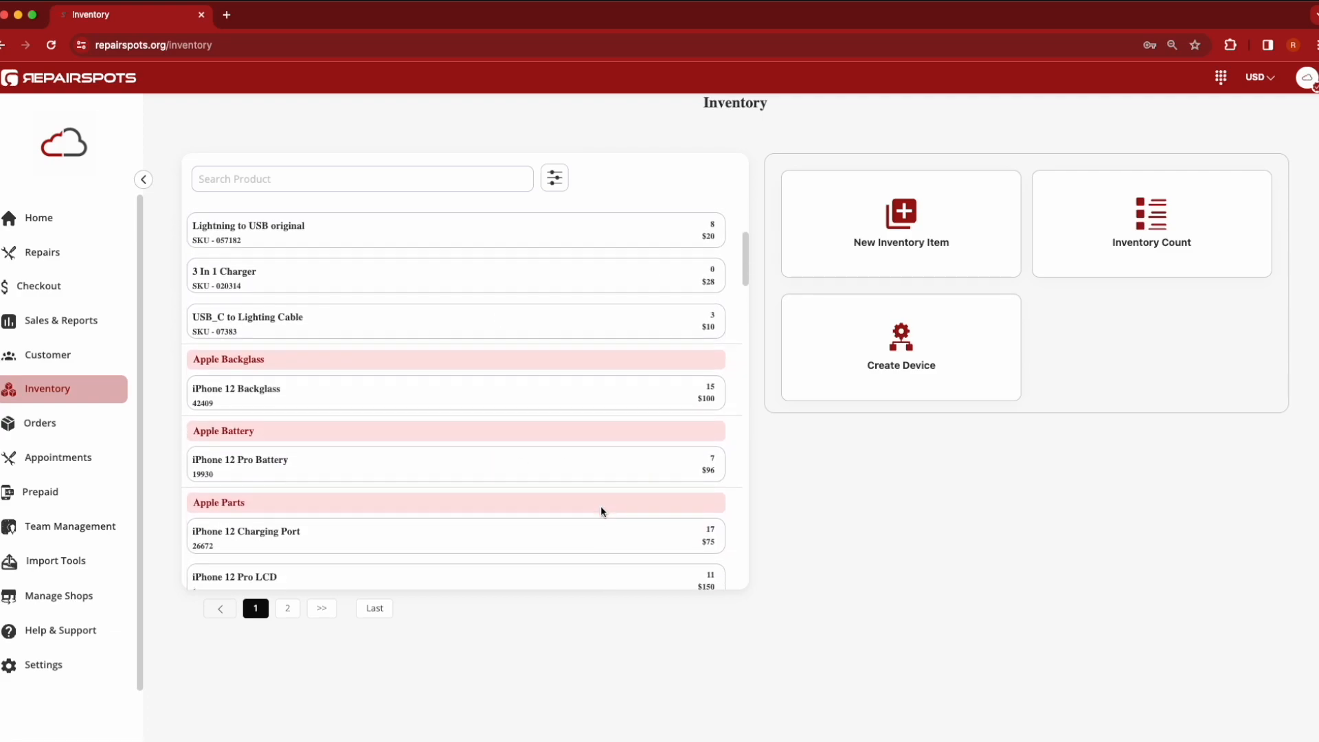
{"action": "left_click_drag", "start_coordinate": [193, 334], "coordinate": [274, 338]}
{"action": "left_click", "coordinate": [314, 336]}
{"action": "scroll", "coordinate": [371, 363], "scroll_direction": "up", "scroll_amount": 5}
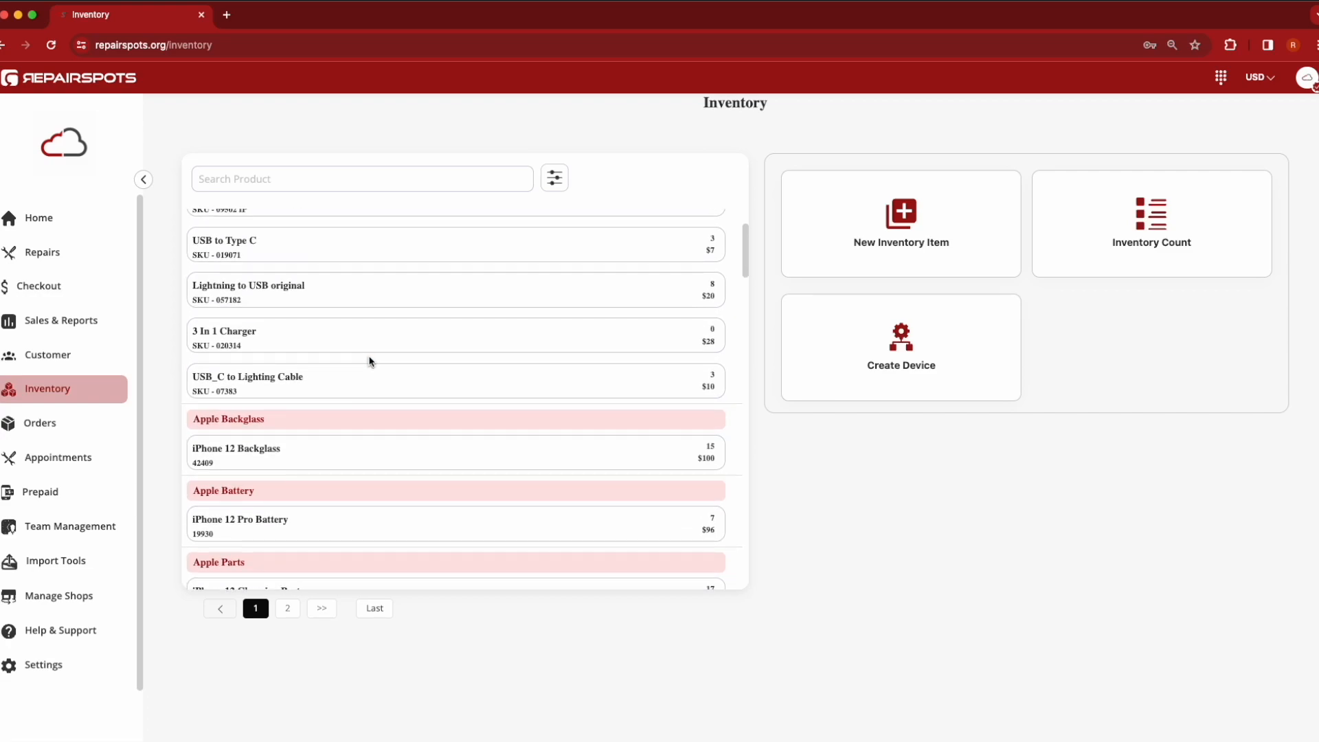
{"action": "scroll", "coordinate": [378, 371], "scroll_direction": "down", "scroll_amount": 3}
{"action": "left_click_drag", "start_coordinate": [286, 415], "coordinate": [195, 415]}
{"action": "scroll", "coordinate": [254, 400], "scroll_direction": "up", "scroll_amount": 3}
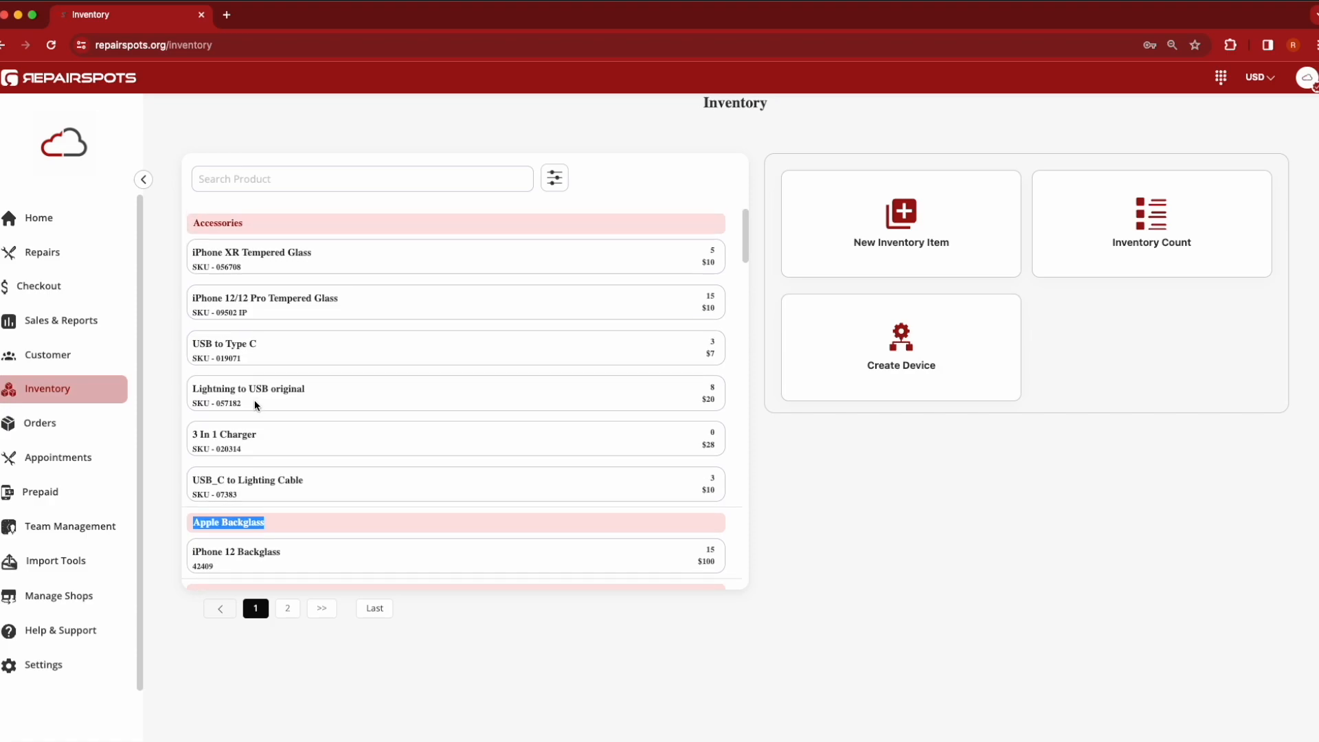
{"action": "scroll", "coordinate": [320, 409], "scroll_direction": "down", "scroll_amount": 3}
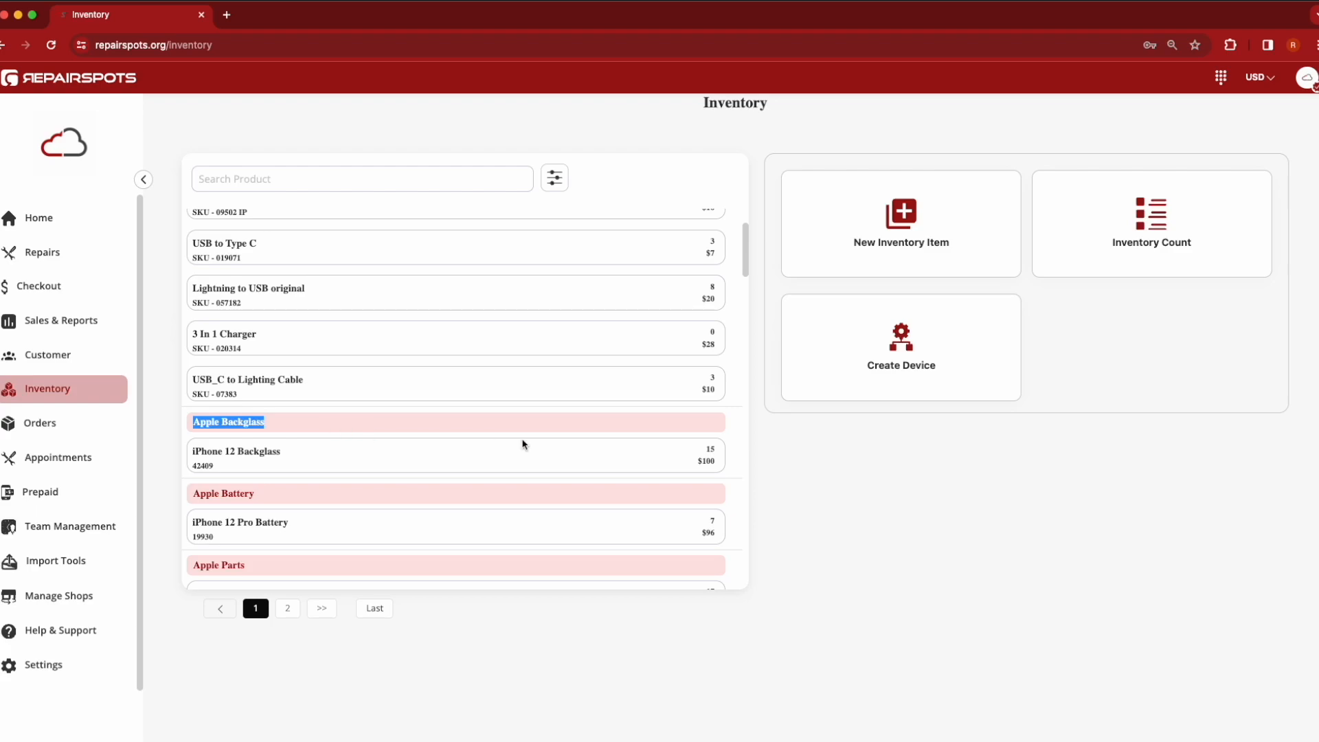
{"action": "left_click", "coordinate": [815, 476]}
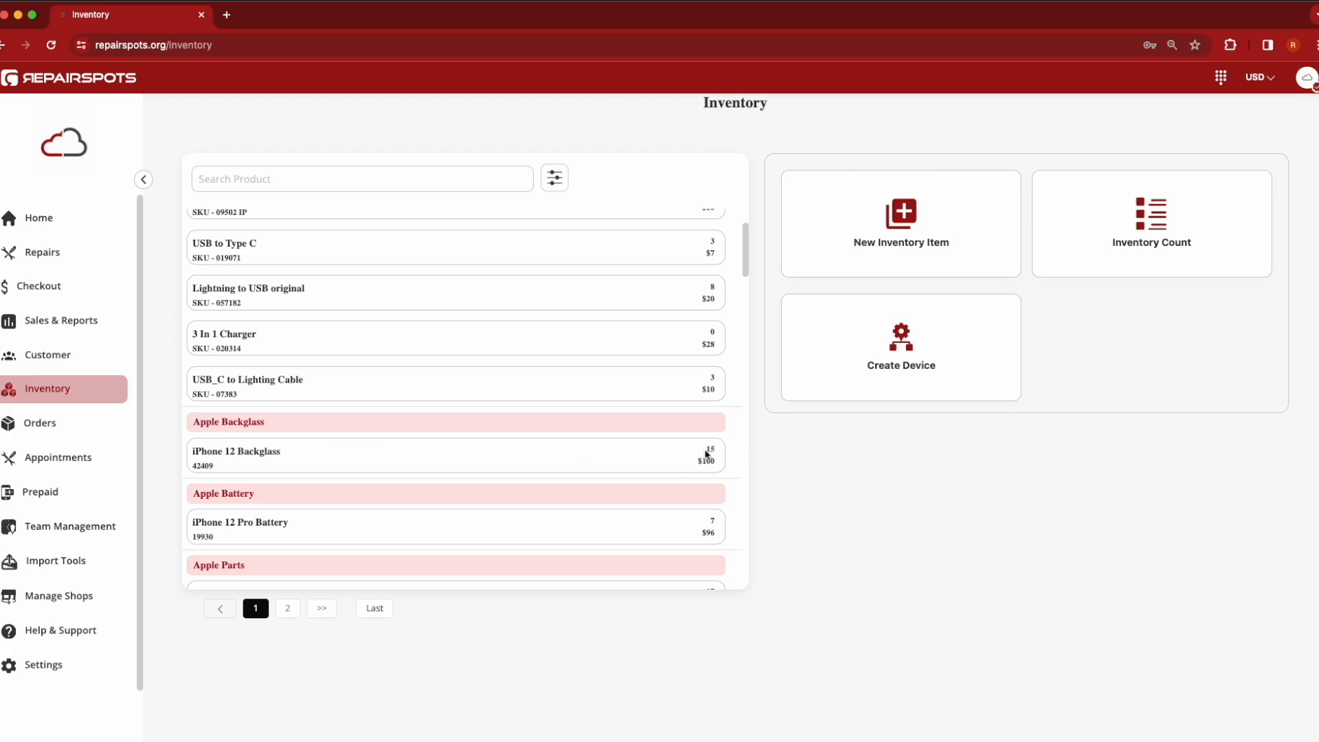
{"action": "scroll", "coordinate": [705, 450], "scroll_direction": "up", "scroll_amount": 3}
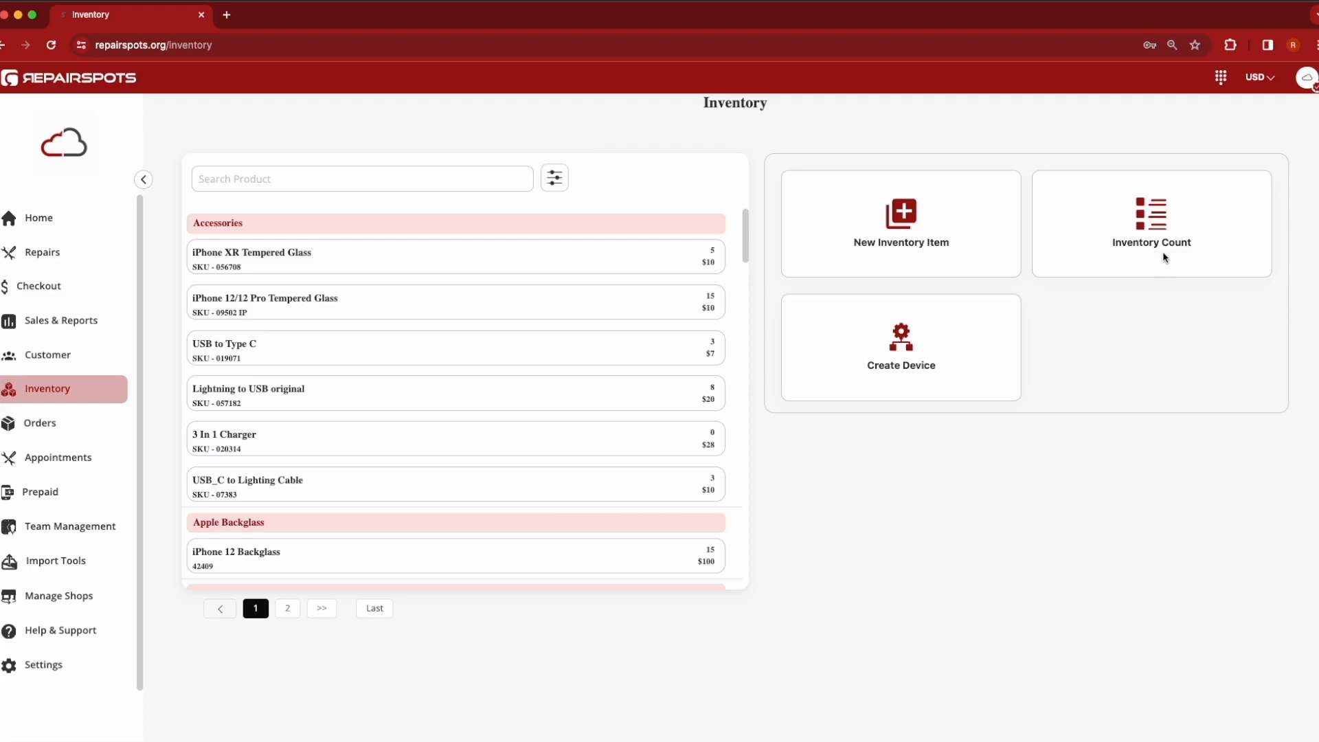
Start a new inventory count and choose the Accessories type
{"action": "left_click", "coordinate": [1163, 210]}
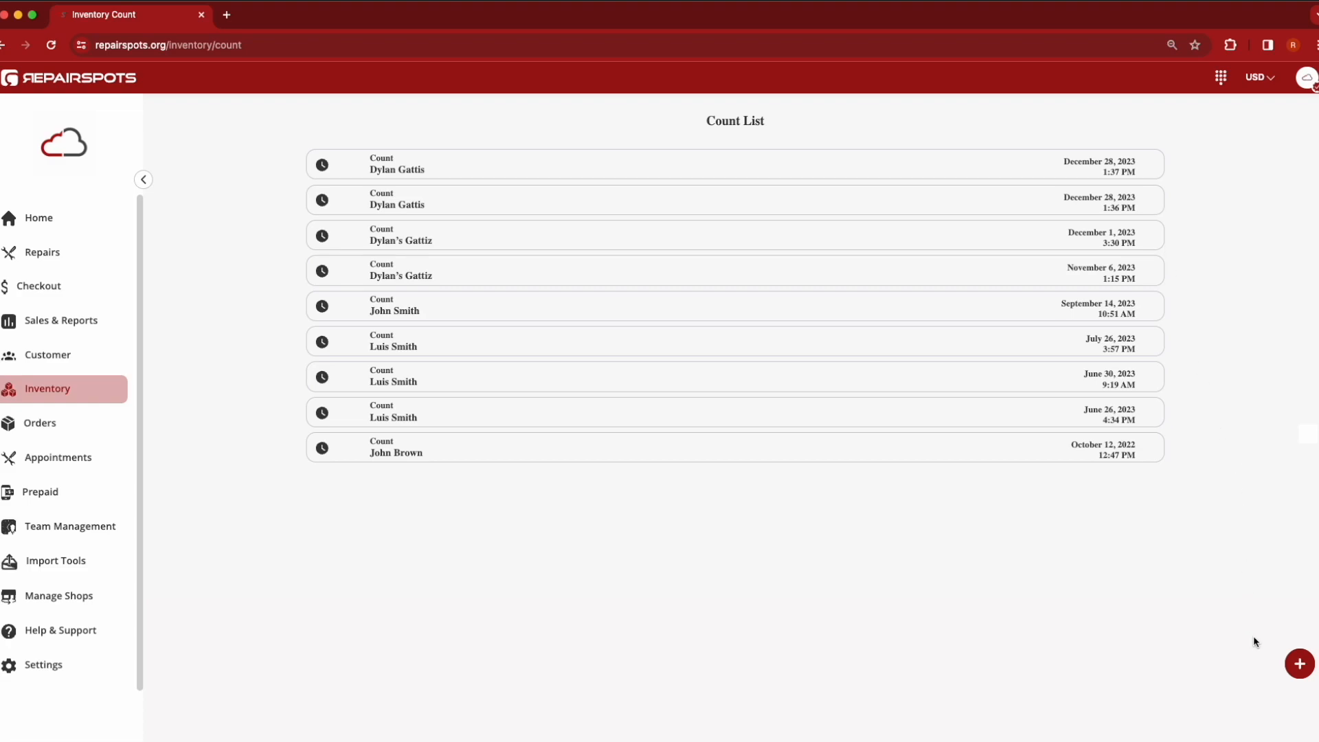
{"action": "left_click", "coordinate": [1299, 664]}
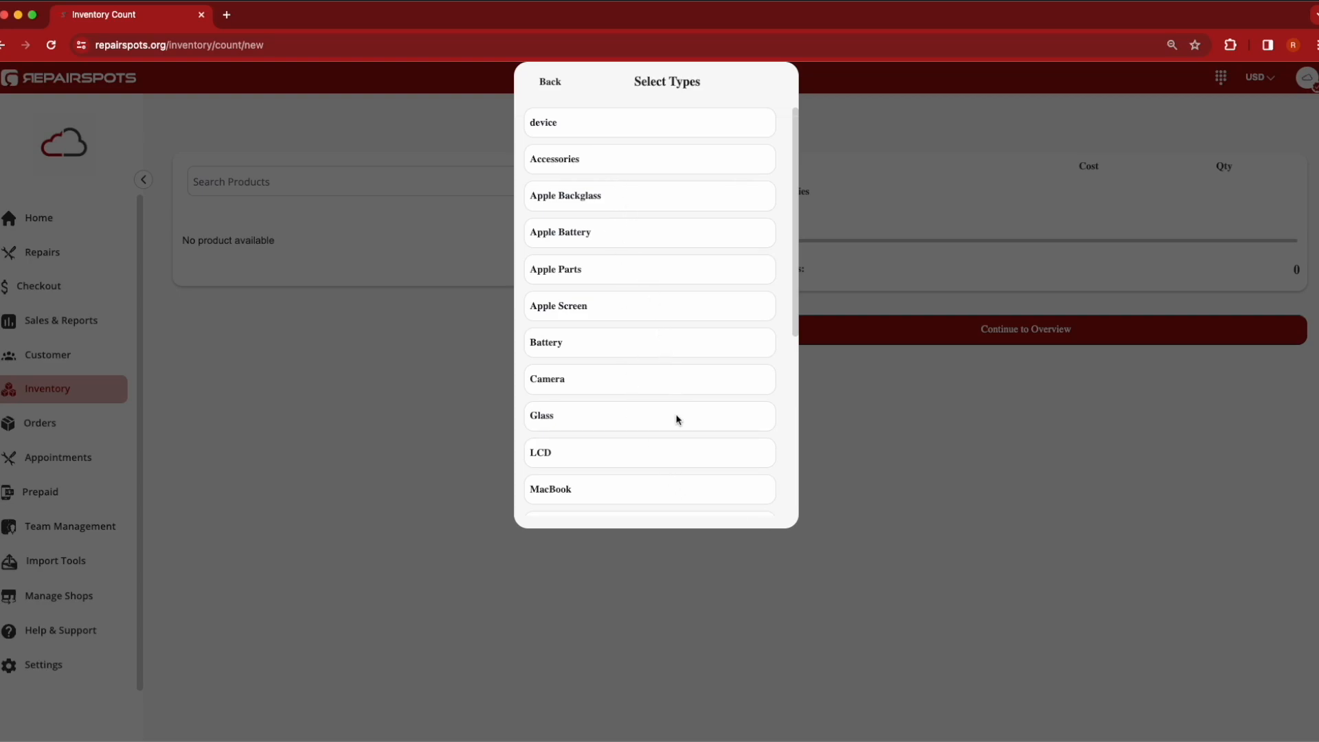
{"action": "scroll", "coordinate": [677, 419], "scroll_direction": "down", "scroll_amount": 5}
{"action": "scroll", "coordinate": [610, 366], "scroll_direction": "up", "scroll_amount": 5}
{"action": "left_click", "coordinate": [568, 158]}
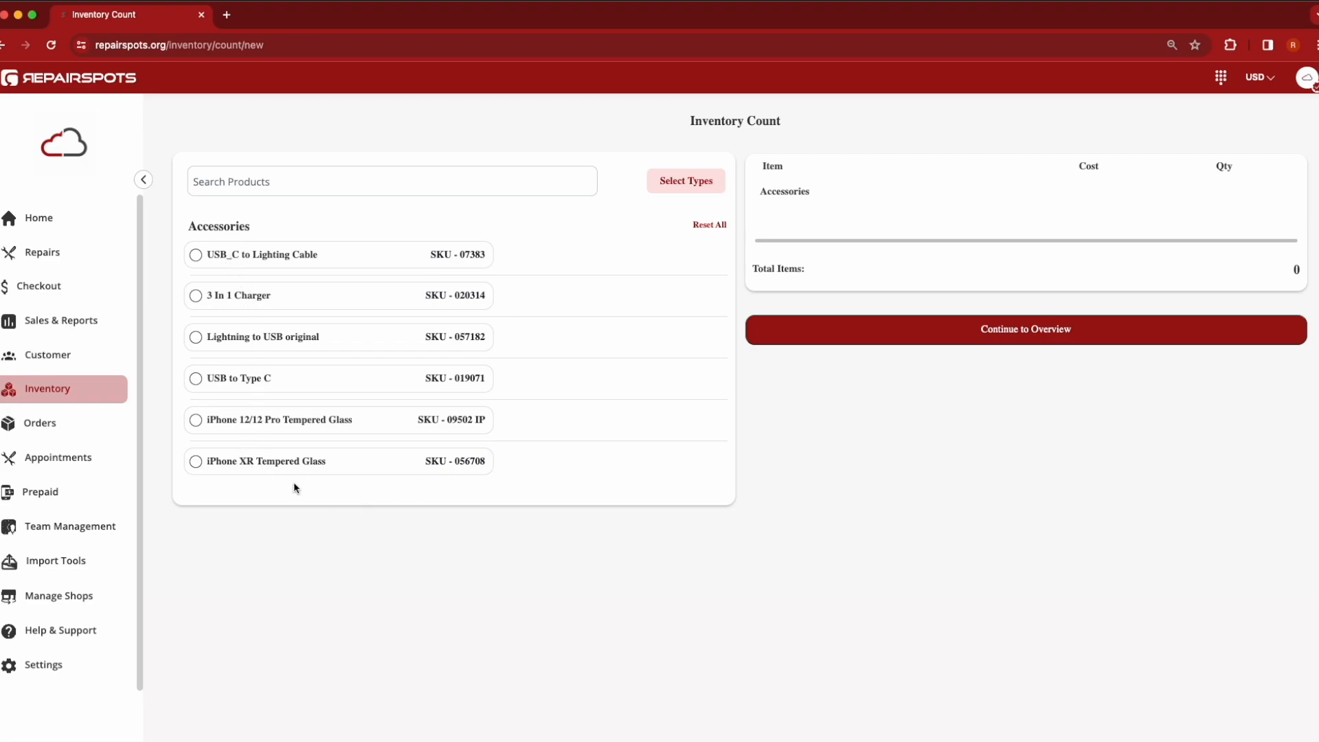
Add iPhone XR Tempered Glass, iPhone 12/12 Pro Tempered Glass, USB to Type C, Lightning to USB original and 3 In 1 Charger to the count
{"action": "left_click", "coordinate": [231, 461]}
{"action": "left_click", "coordinate": [234, 420]}
{"action": "left_click", "coordinate": [236, 378]}
{"action": "left_click", "coordinate": [239, 338]}
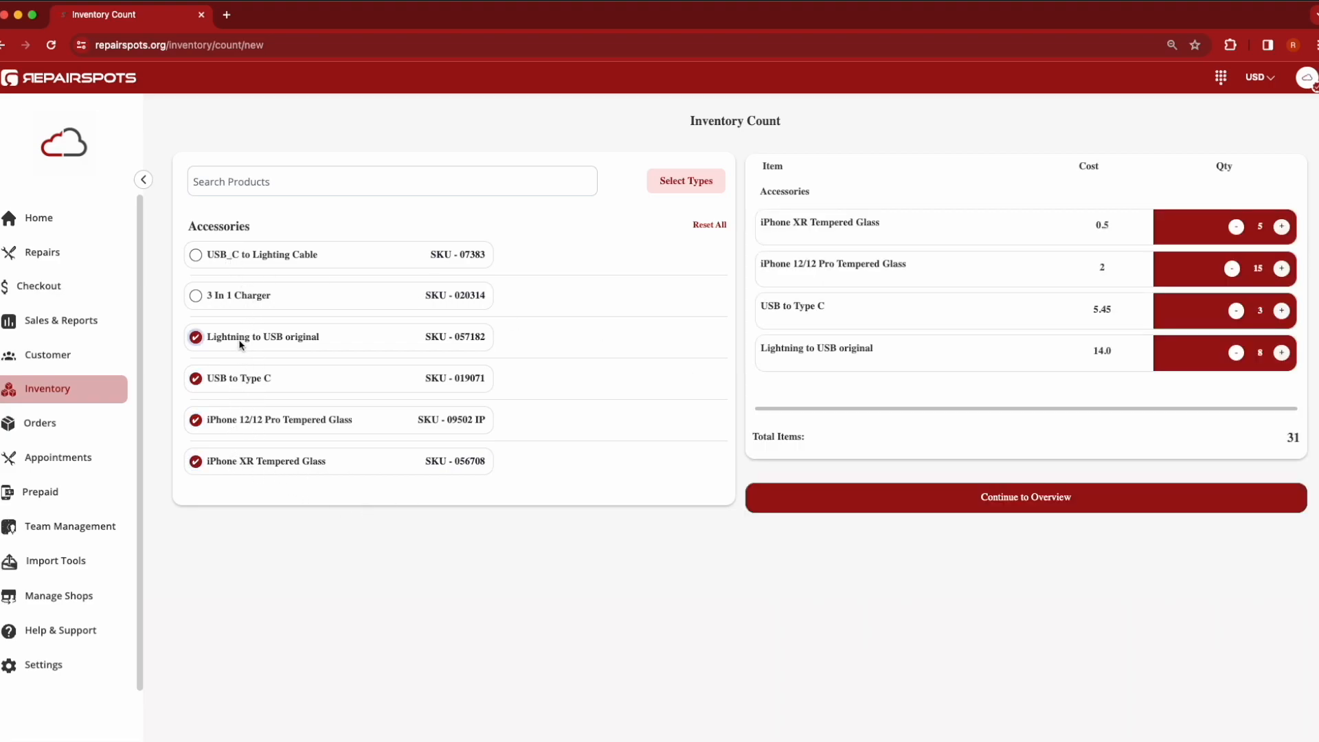
{"action": "left_click", "coordinate": [239, 303]}
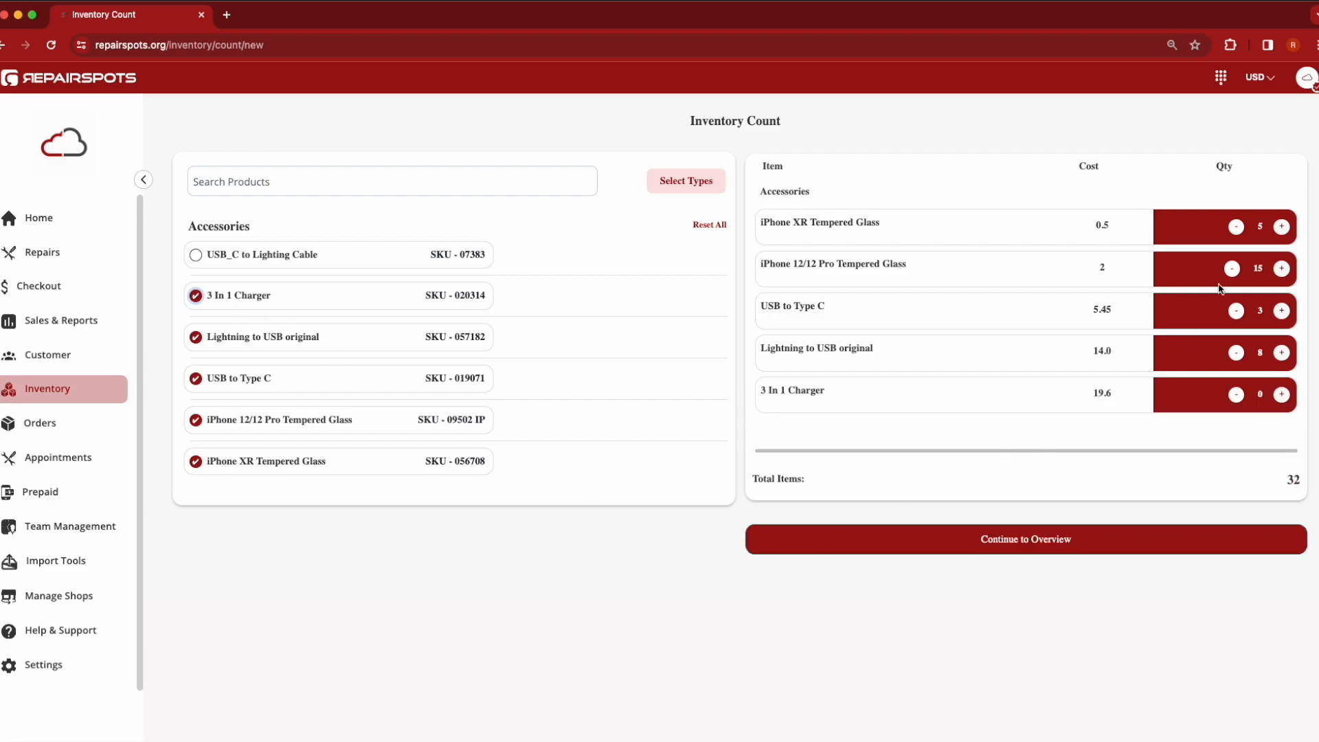
Set the counted quantities to 7, 18, 6, 11 and 9 respectively, and continue to the overview
{"action": "left_click", "coordinate": [1282, 228]}
{"action": "left_click", "coordinate": [1282, 228]}
{"action": "left_click", "coordinate": [1282, 268]}
{"action": "left_click", "coordinate": [1282, 269]}
{"action": "left_click", "coordinate": [1282, 310]}
{"action": "left_click", "coordinate": [1281, 310]}
{"action": "left_click", "coordinate": [1282, 311]}
{"action": "left_click", "coordinate": [1282, 353]}
{"action": "left_click", "coordinate": [1281, 352]}
{"action": "left_click", "coordinate": [1281, 352]}
{"action": "left_click", "coordinate": [1282, 394]}
{"action": "left_click", "coordinate": [1281, 395]}
{"action": "left_click", "coordinate": [1282, 394]}
{"action": "left_click", "coordinate": [1282, 394]}
{"action": "left_click", "coordinate": [1282, 394]}
{"action": "left_click", "coordinate": [1282, 394]}
{"action": "left_click", "coordinate": [1077, 546]}
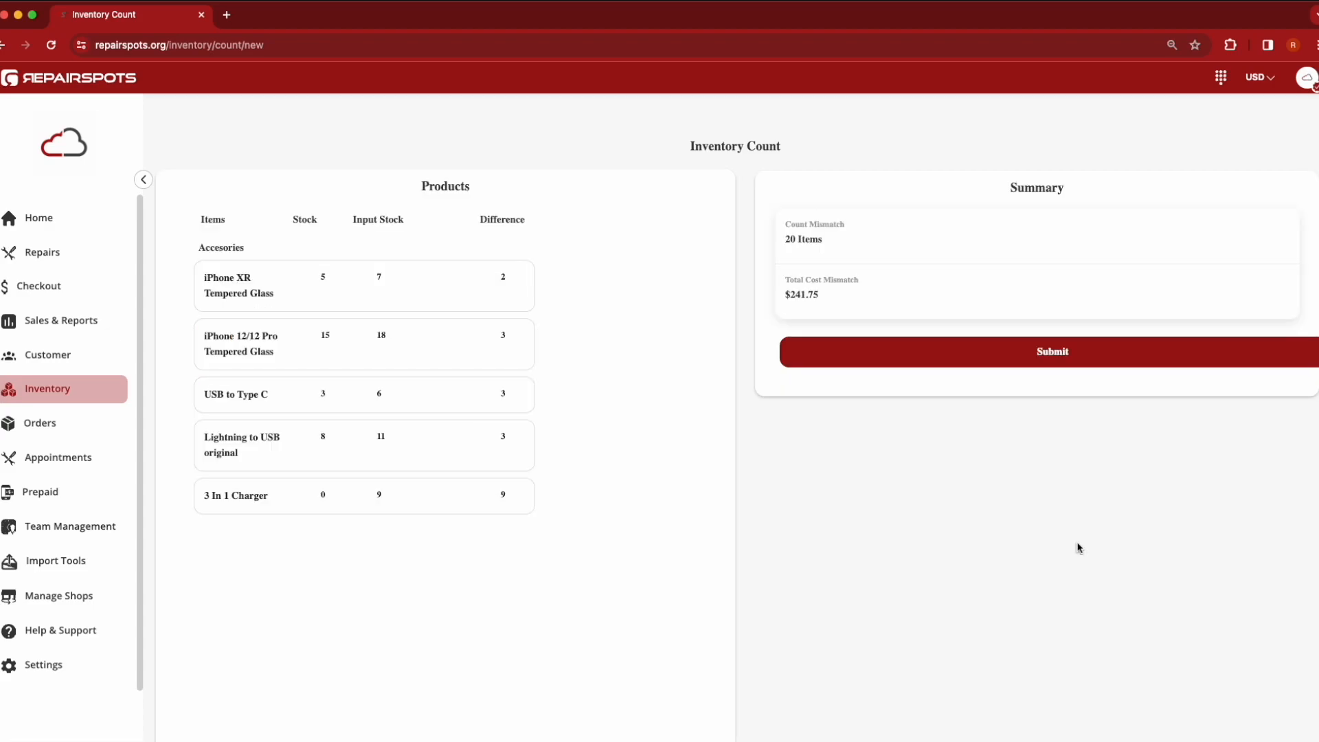
Review the count overview's products and summary, then submit the inventory count
{"action": "scroll", "coordinate": [810, 543], "scroll_direction": "down", "scroll_amount": 1}
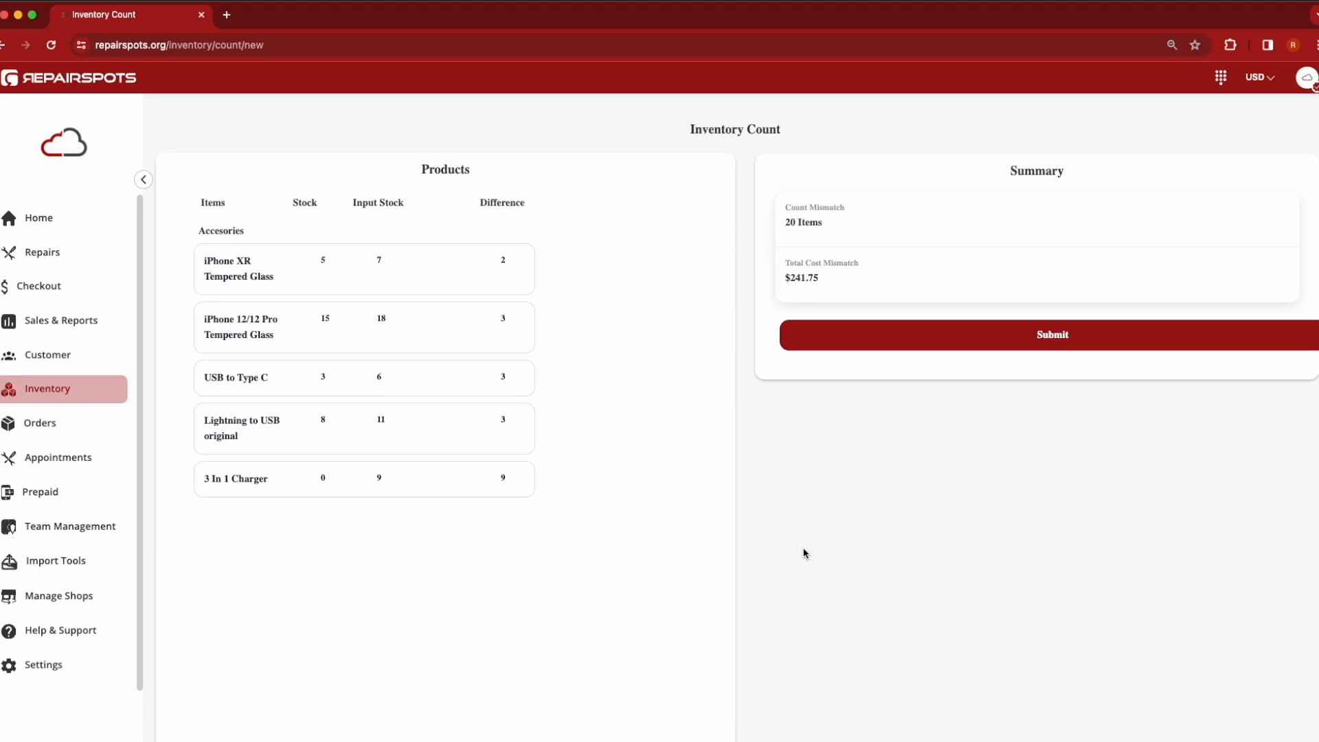
{"action": "left_click_drag", "start_coordinate": [786, 209], "coordinate": [847, 215]}
{"action": "left_click", "coordinate": [847, 215]}
{"action": "left_click_drag", "start_coordinate": [785, 277], "coordinate": [812, 277]}
{"action": "left_click", "coordinate": [838, 276]}
{"action": "scroll", "coordinate": [653, 412], "scroll_direction": "down", "scroll_amount": 1}
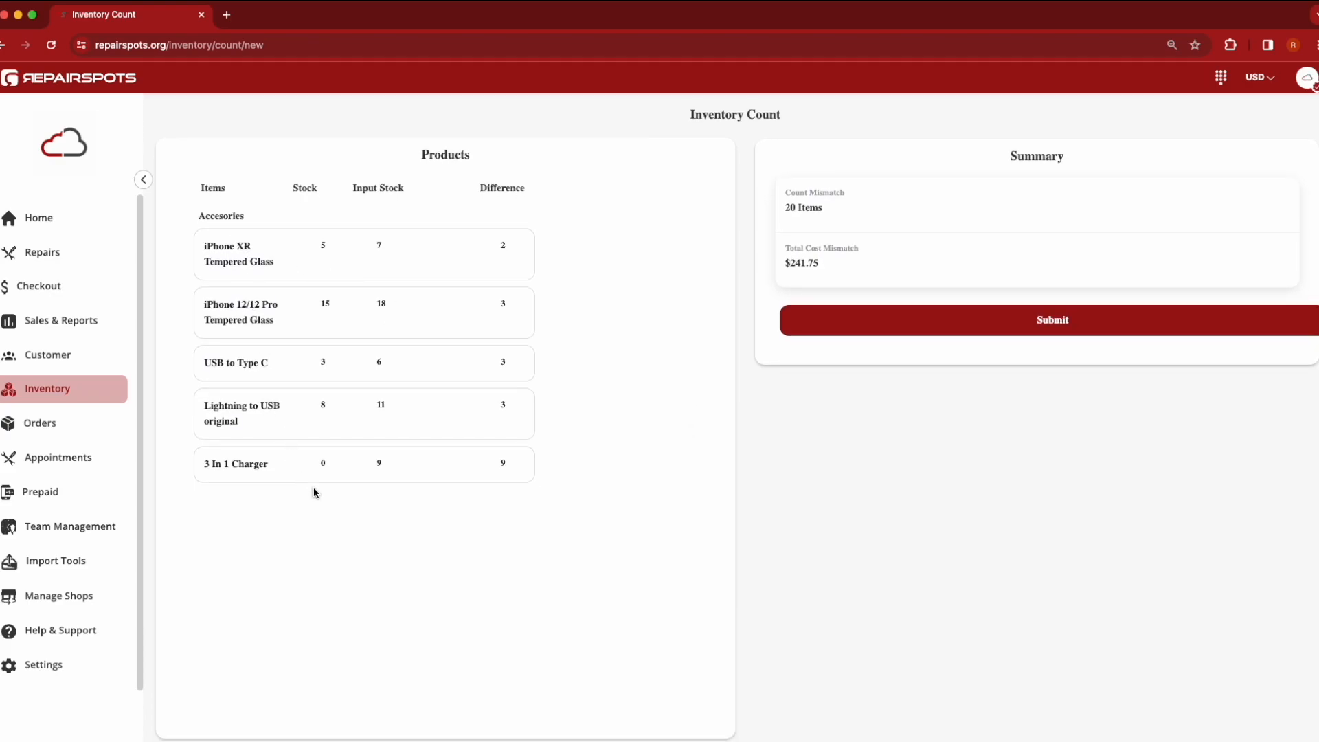
{"action": "scroll", "coordinate": [316, 491], "scroll_direction": "up", "scroll_amount": 1}
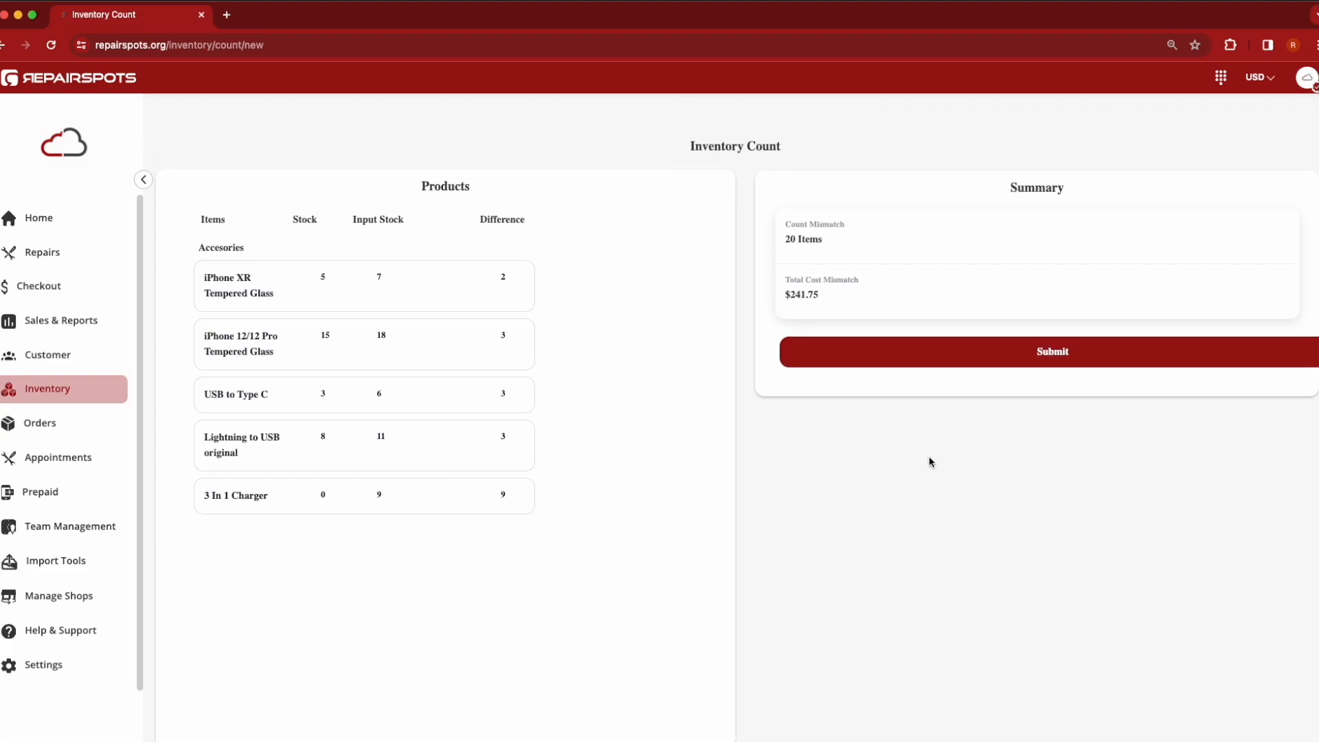
{"action": "left_click", "coordinate": [1063, 356]}
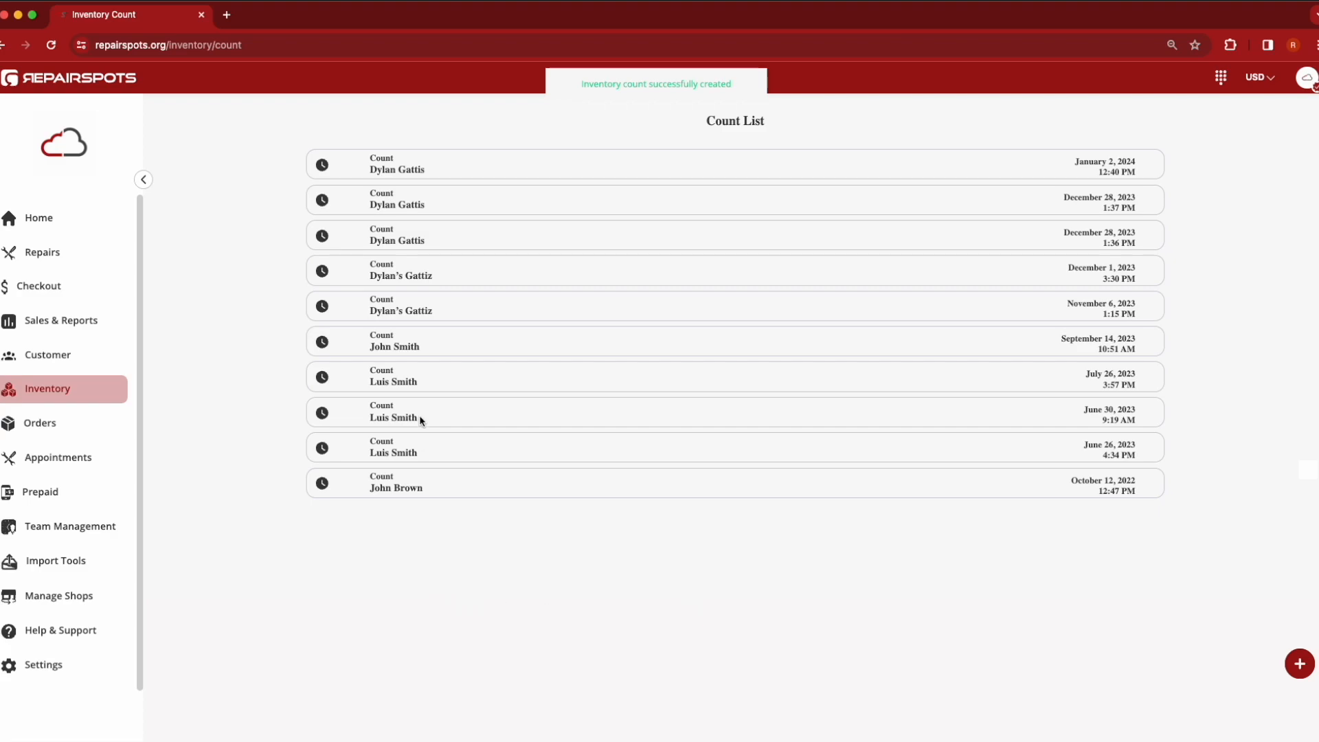
Open the newest count in the count list and review its inventory count report
{"action": "left_click", "coordinate": [492, 168]}
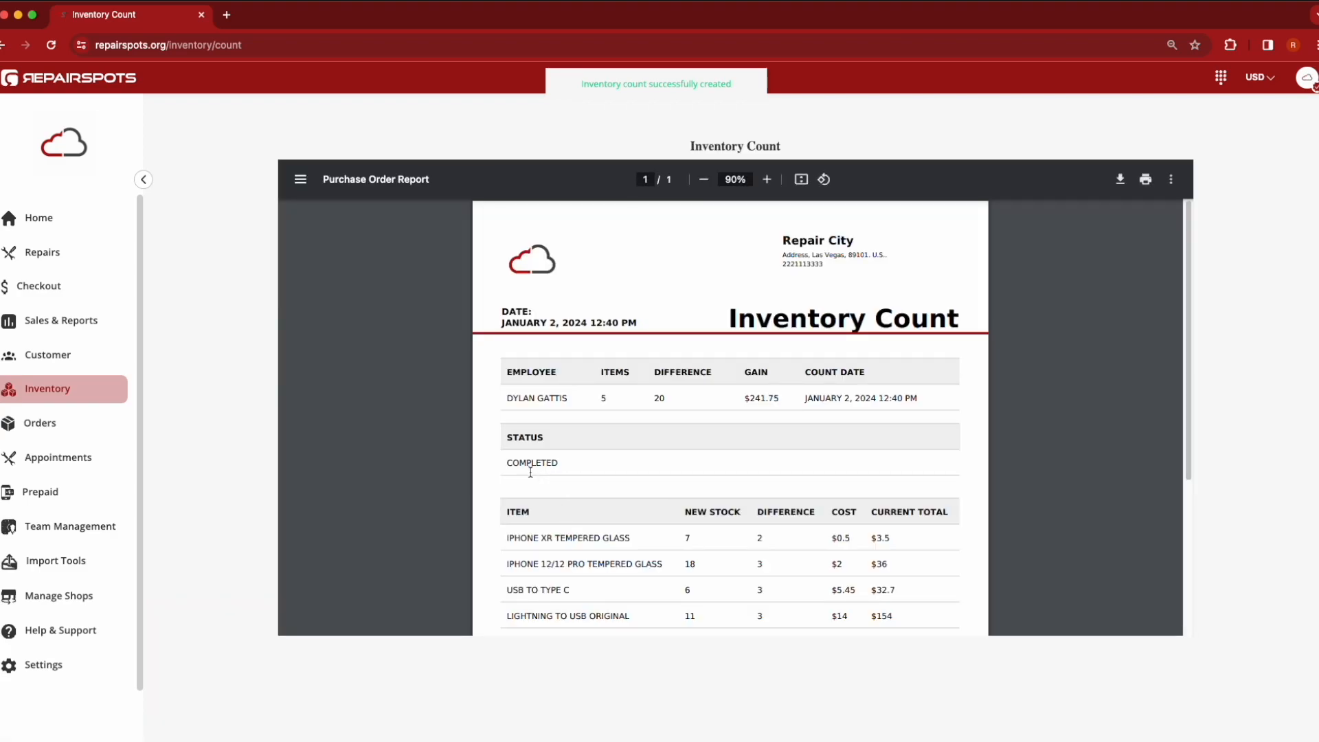
{"action": "scroll", "coordinate": [866, 467], "scroll_direction": "down", "scroll_amount": 3}
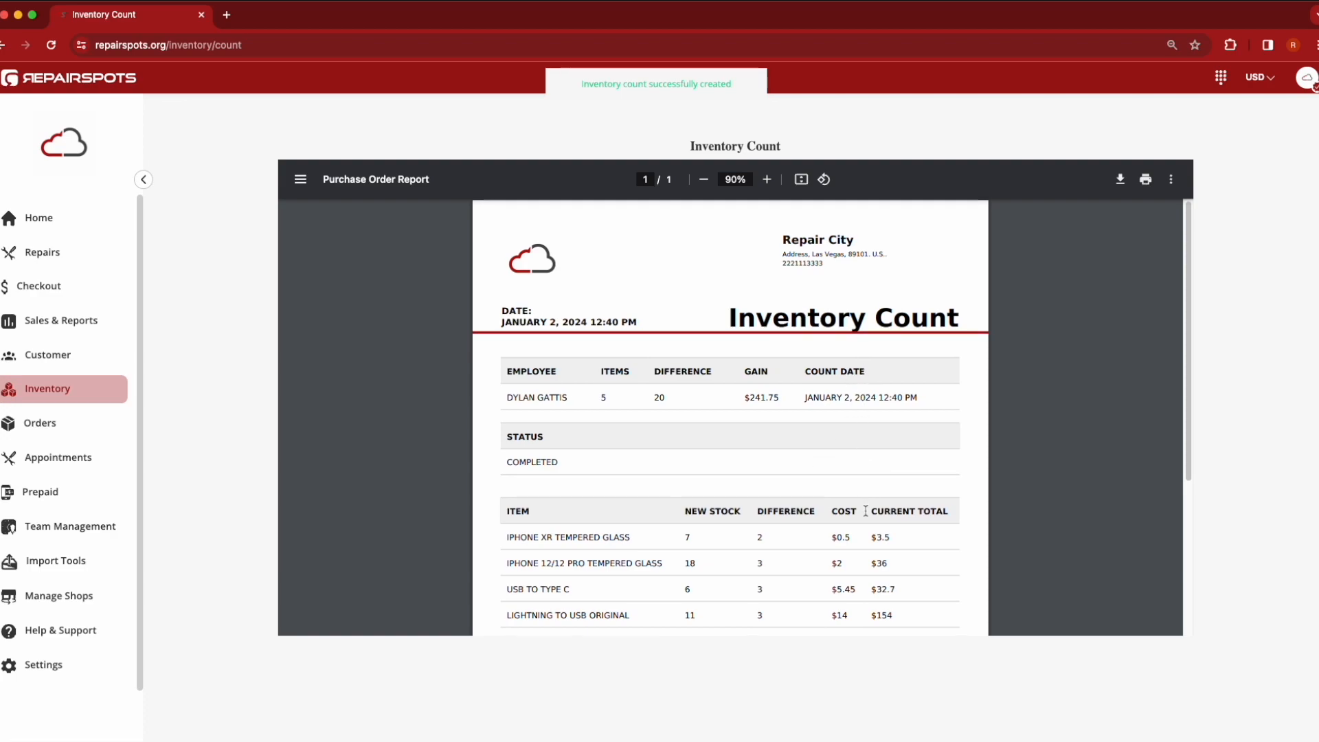
{"action": "scroll", "coordinate": [865, 511], "scroll_direction": "up", "scroll_amount": 1}
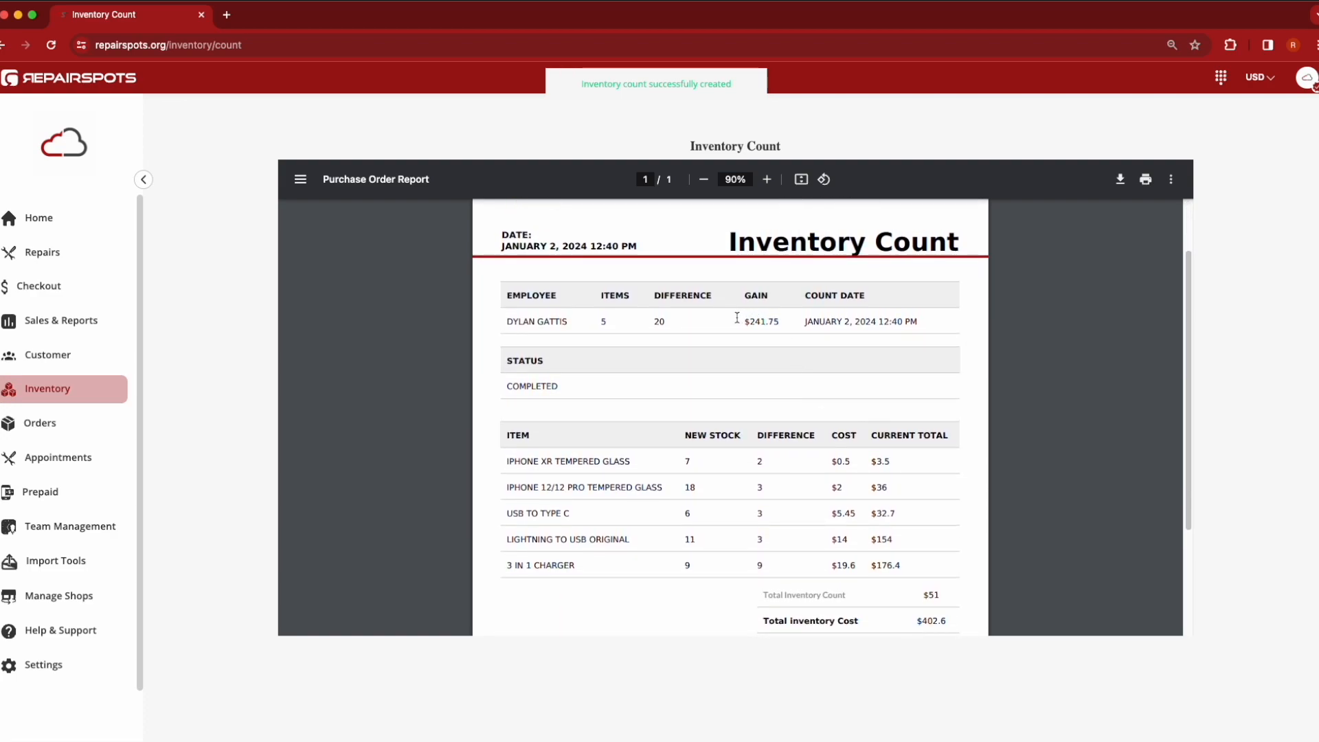
{"action": "left_click_drag", "start_coordinate": [739, 322], "coordinate": [786, 321]}
{"action": "scroll", "coordinate": [804, 415], "scroll_direction": "down", "scroll_amount": 2}
{"action": "left_click", "coordinate": [906, 574]}
{"action": "left_click_drag", "start_coordinate": [917, 581], "coordinate": [949, 581]}
{"action": "left_click", "coordinate": [961, 581]}
{"action": "scroll", "coordinate": [760, 501], "scroll_direction": "up", "scroll_amount": 3}
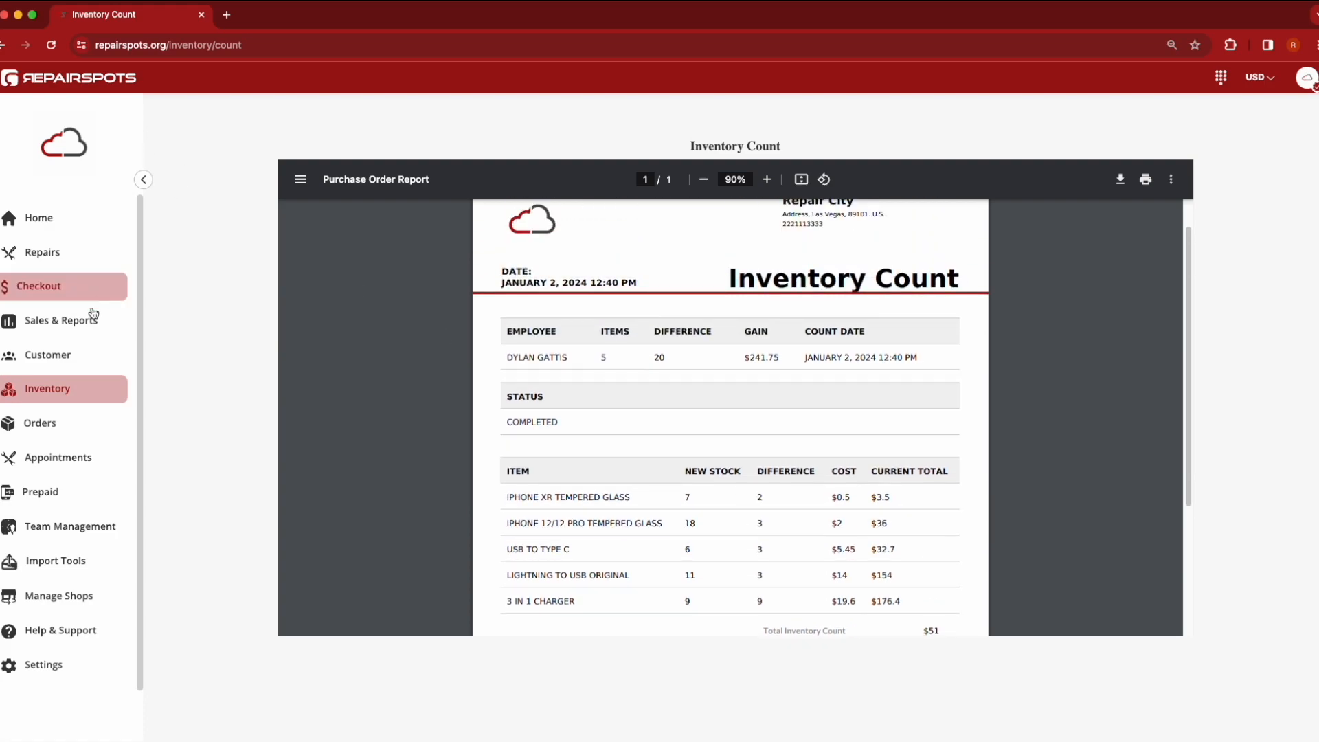
Return to inventory and preview the Create Device form with its warranty options and the New Inventory Item form, closing both
{"action": "left_click", "coordinate": [77, 388]}
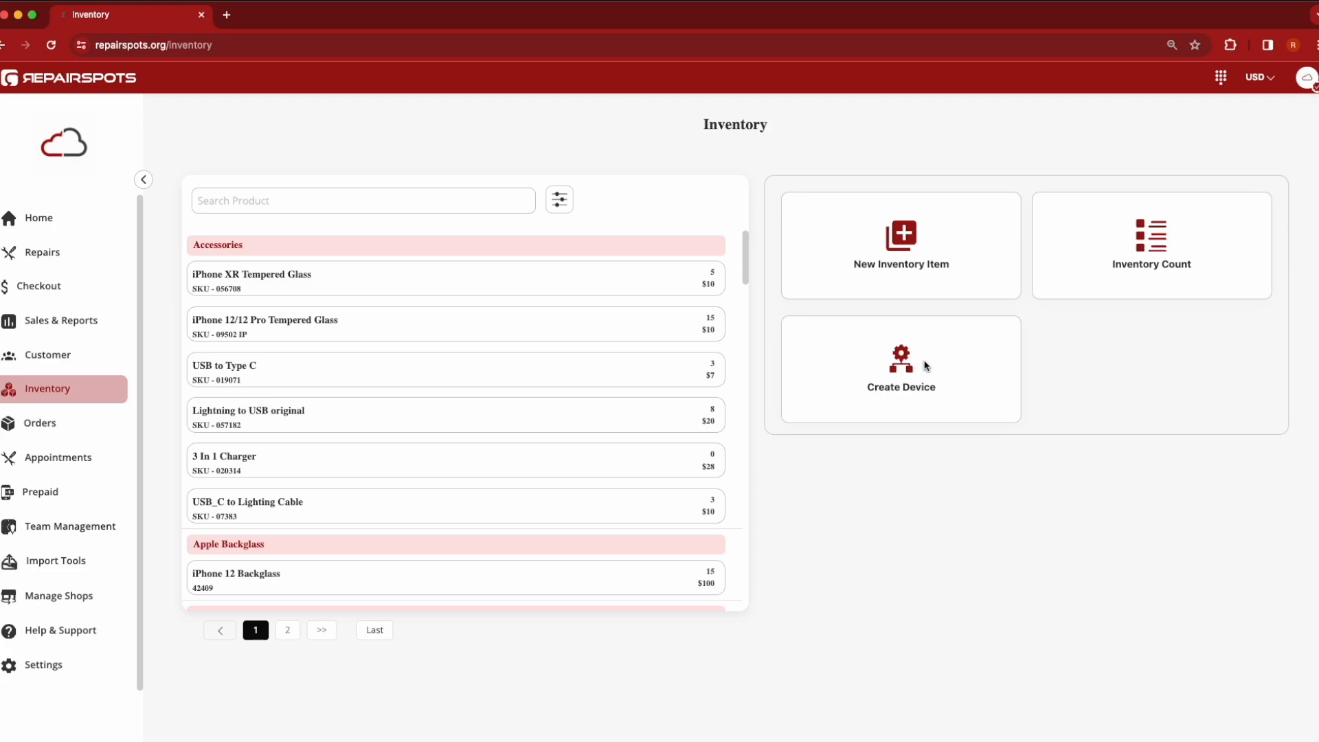
{"action": "left_click", "coordinate": [891, 364]}
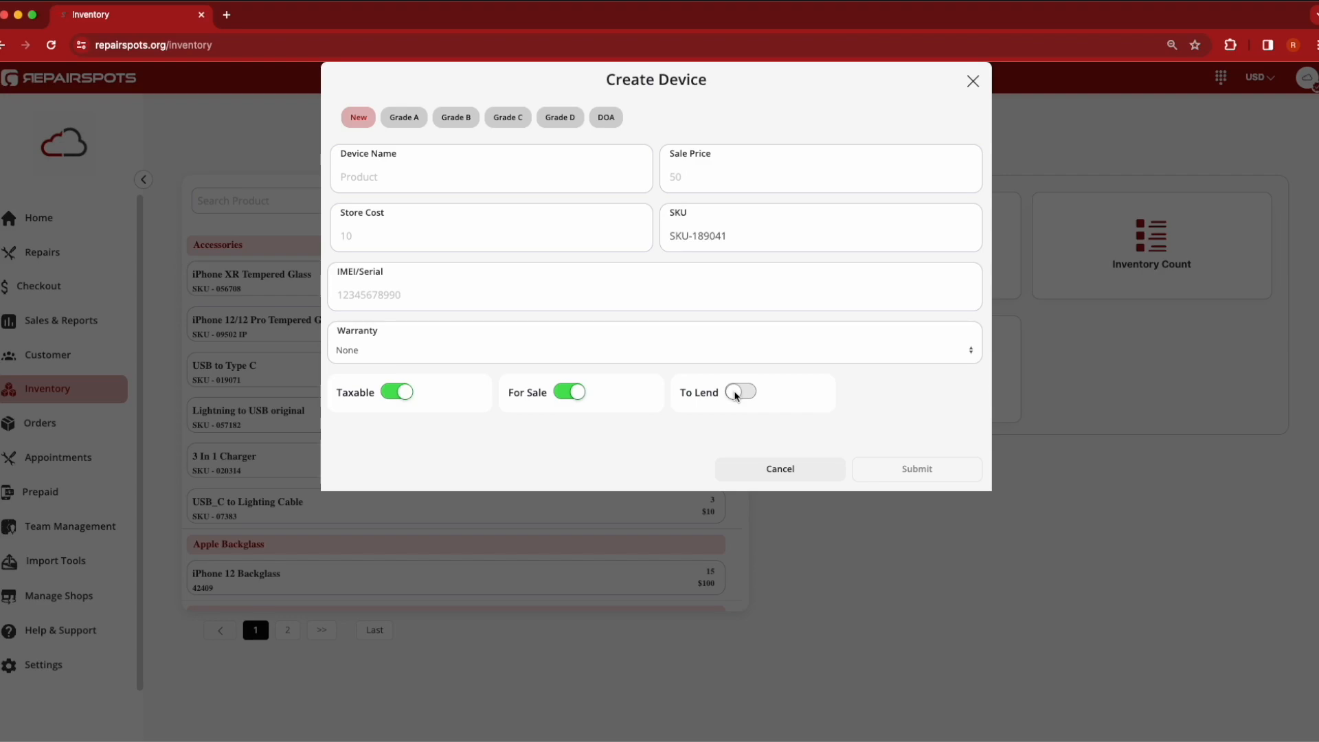
{"action": "left_click", "coordinate": [478, 350]}
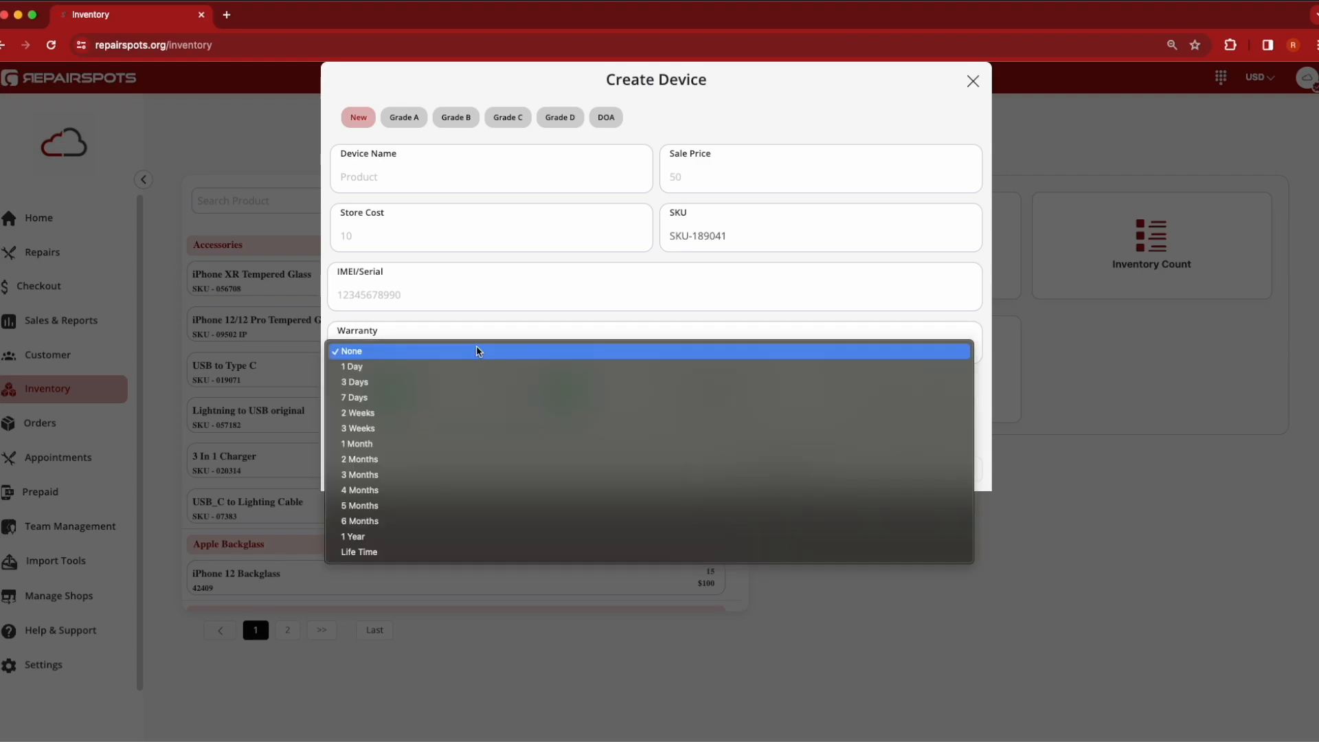
{"action": "left_click", "coordinate": [478, 351]}
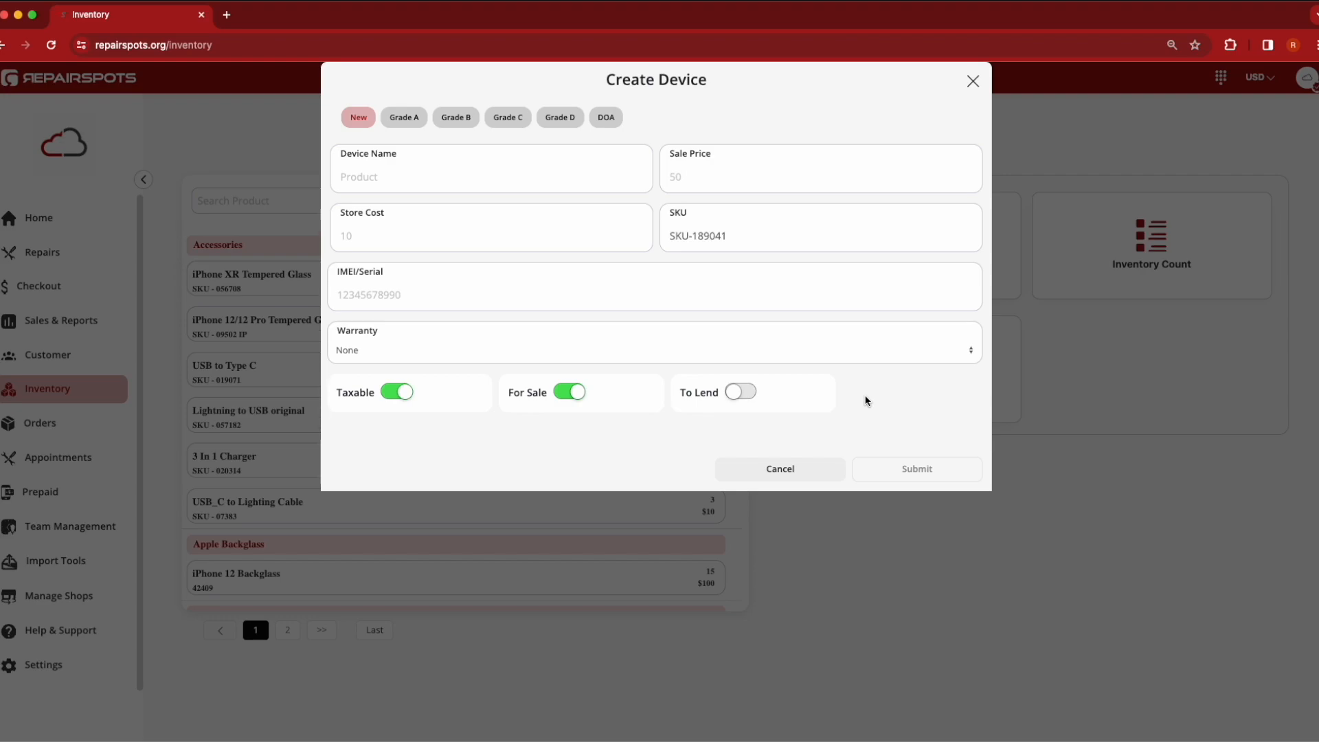
{"action": "left_click", "coordinate": [974, 83]}
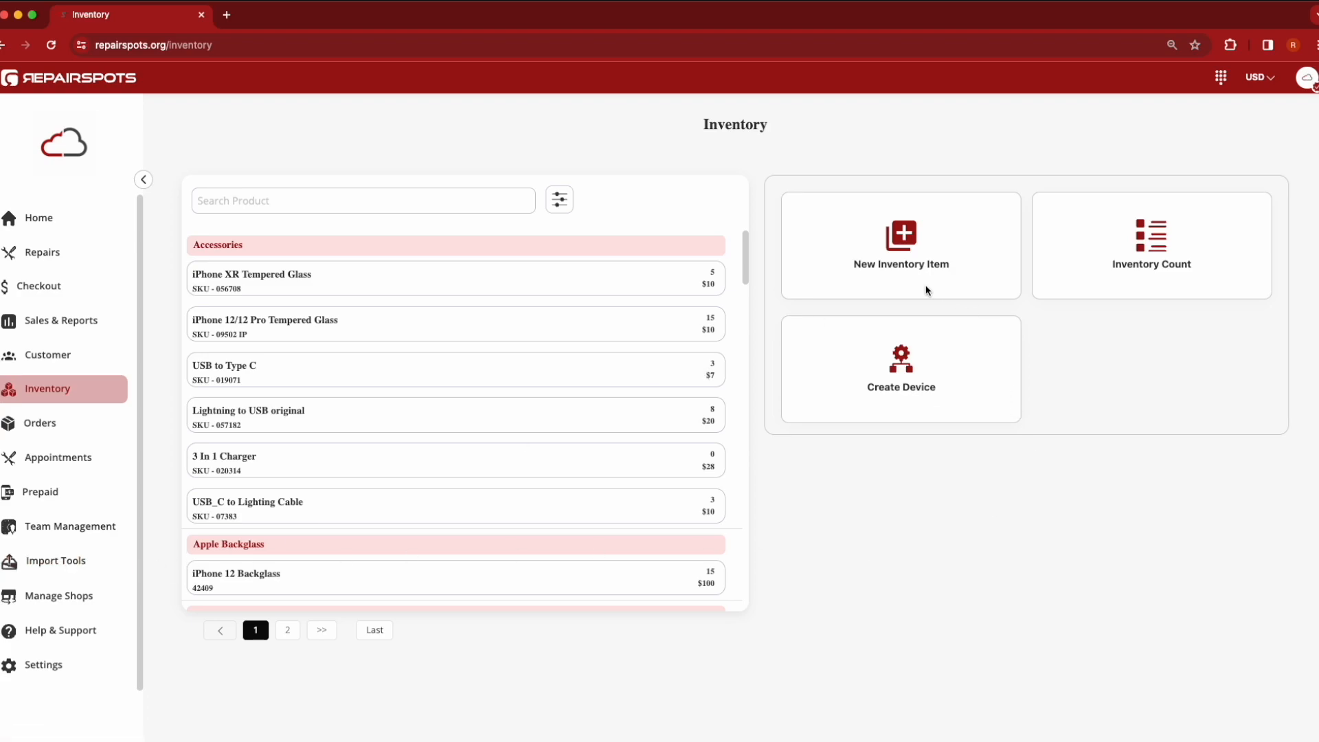
{"action": "left_click", "coordinate": [900, 238]}
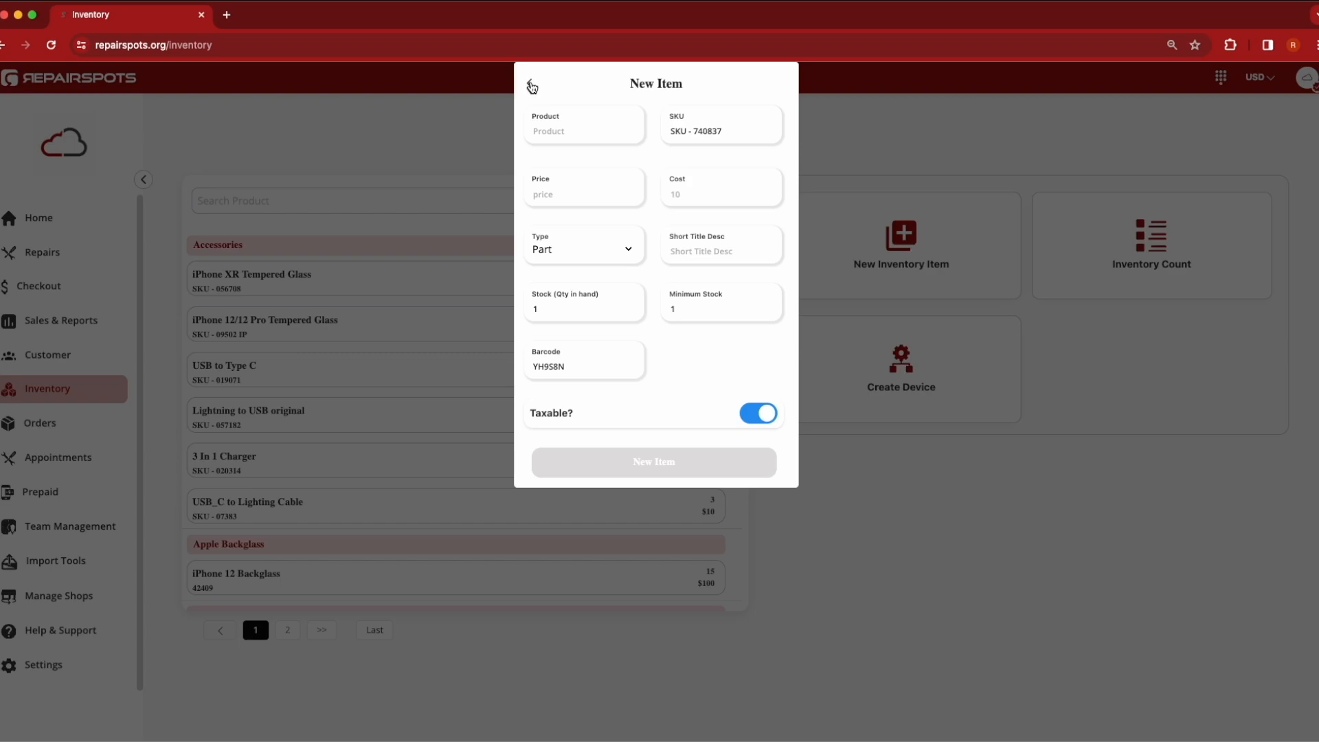
{"action": "left_click", "coordinate": [532, 86]}
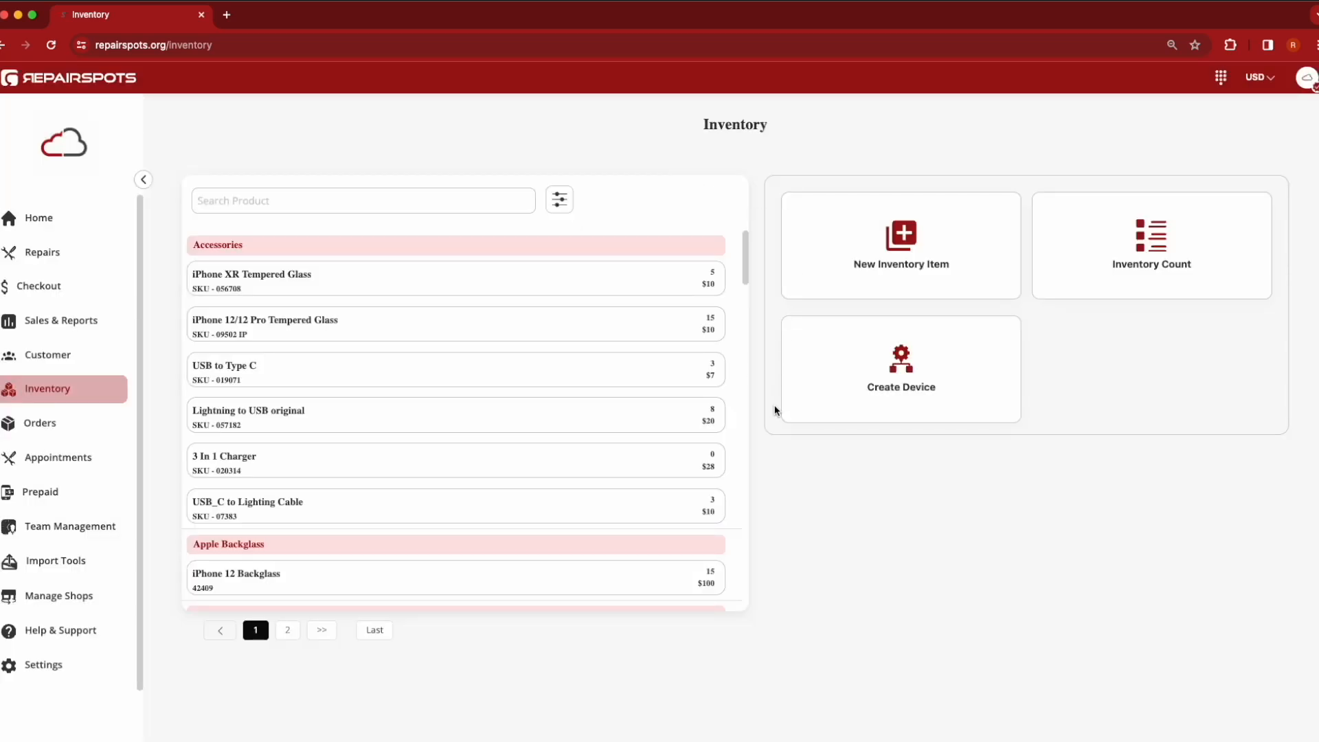